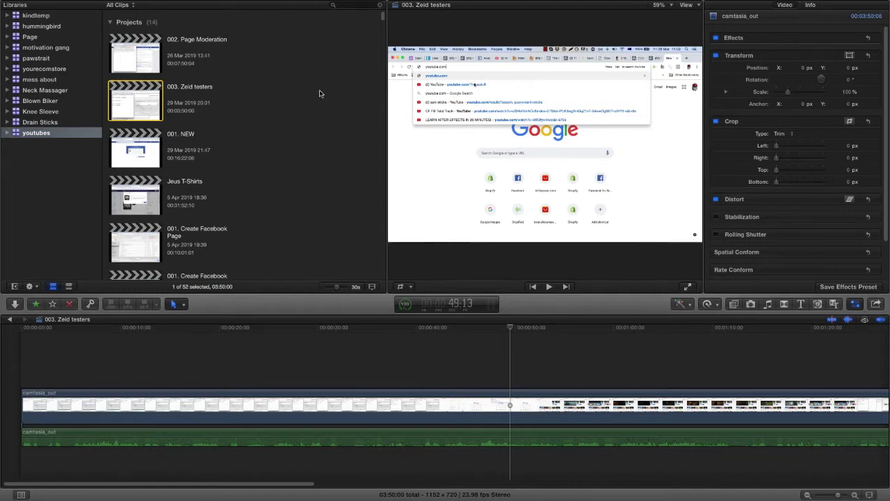
Create the Bee Necklace project with a Custom 1000 × 1000 video format.
key(super+n)
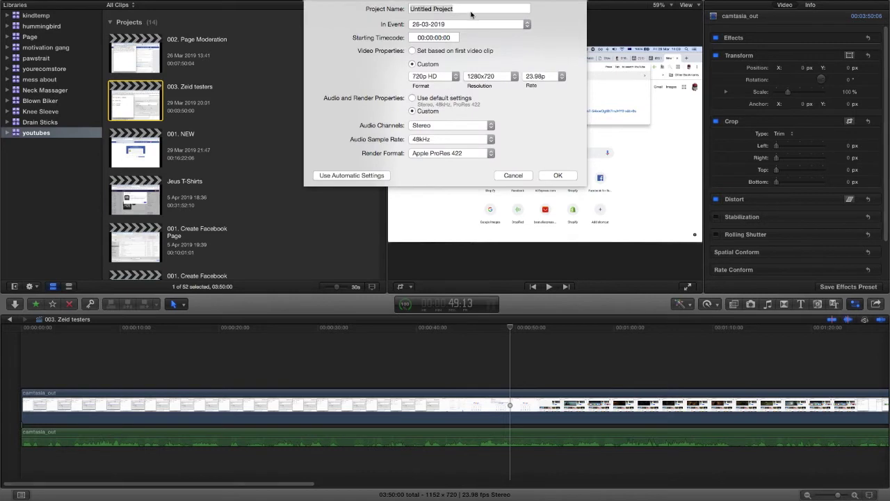
text(Bee Necklace)
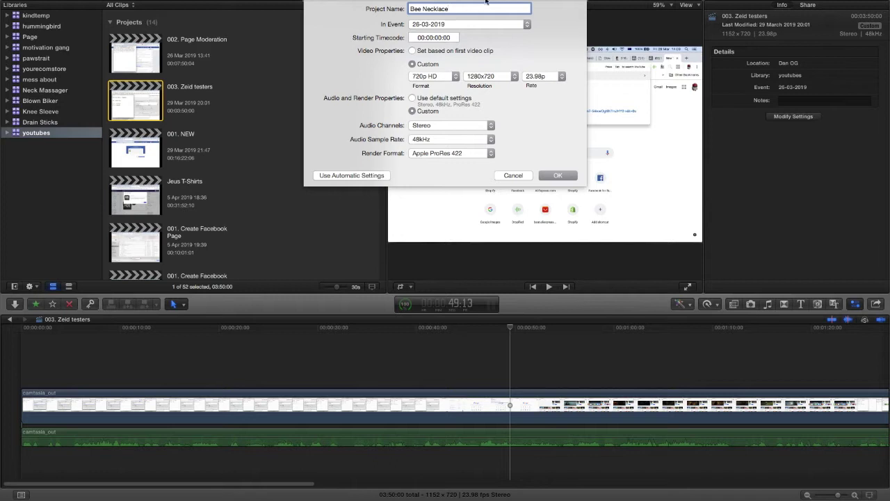
click(457, 78)
click(435, 135)
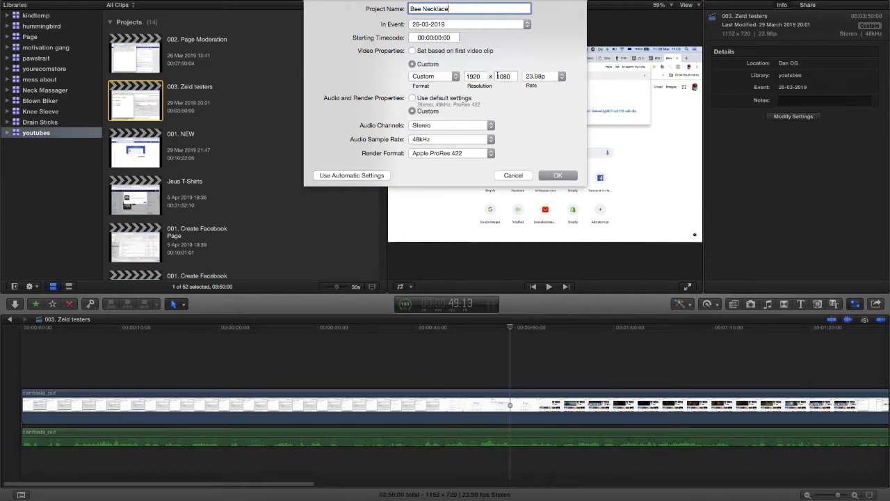
double_click(473, 77)
text(1000)
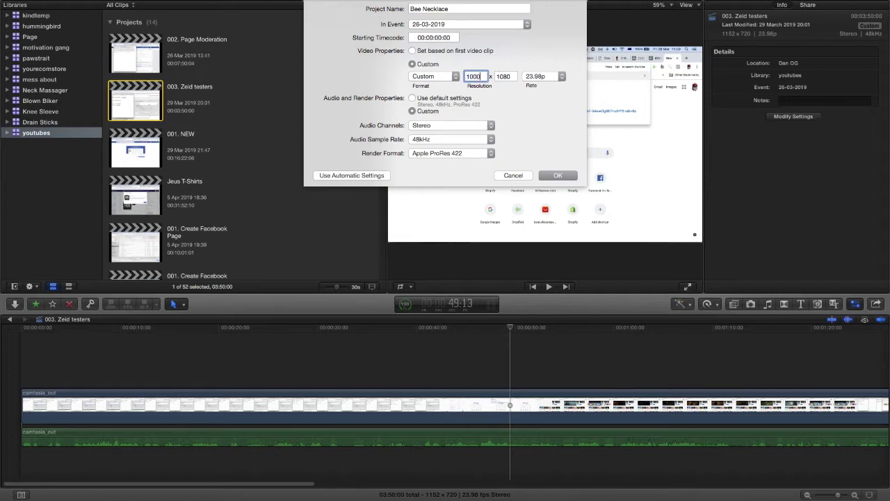
key(Tab)
text(100)
click(558, 175)
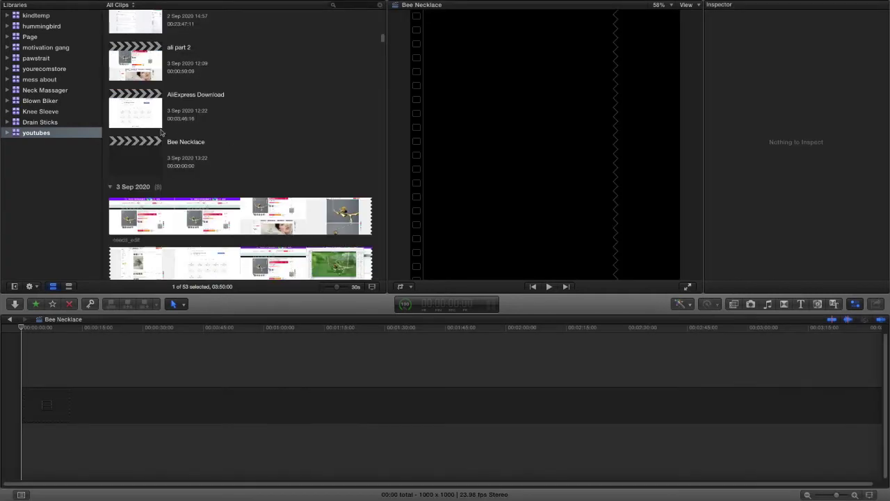
click(132, 153)
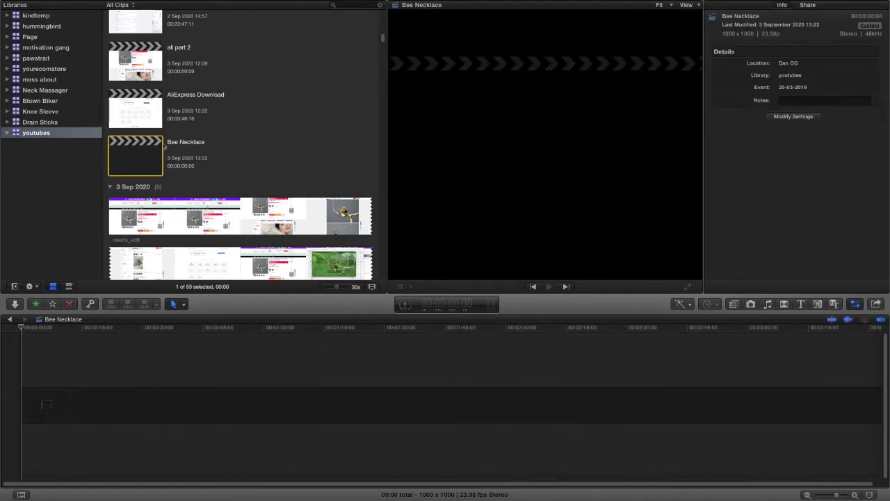
In Finder, go back to the parent folder and open the main_images folder.
click(83, 240)
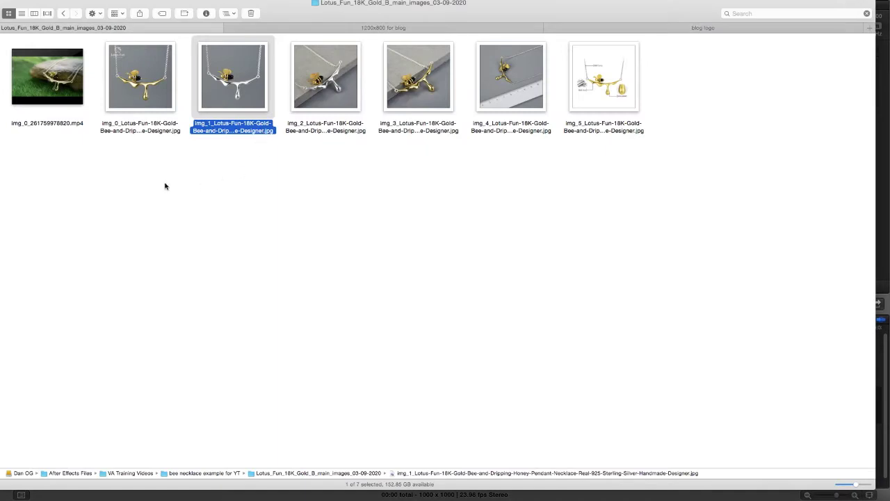
click(165, 185)
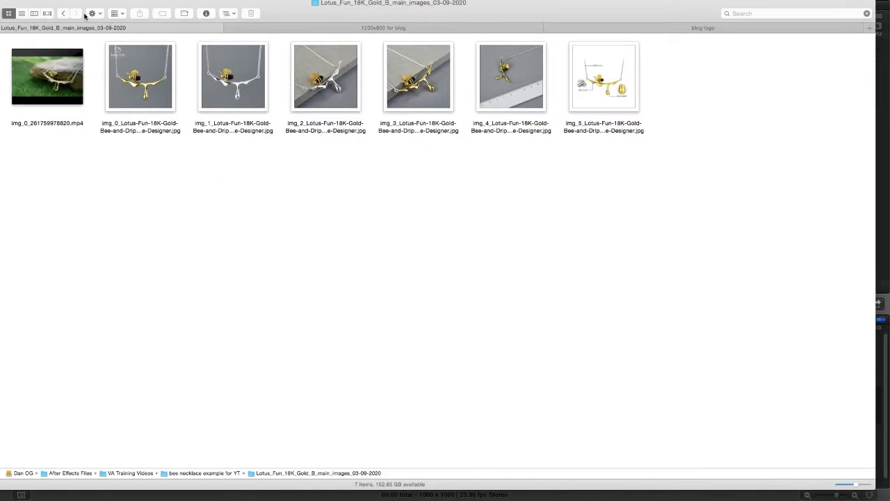
click(62, 13)
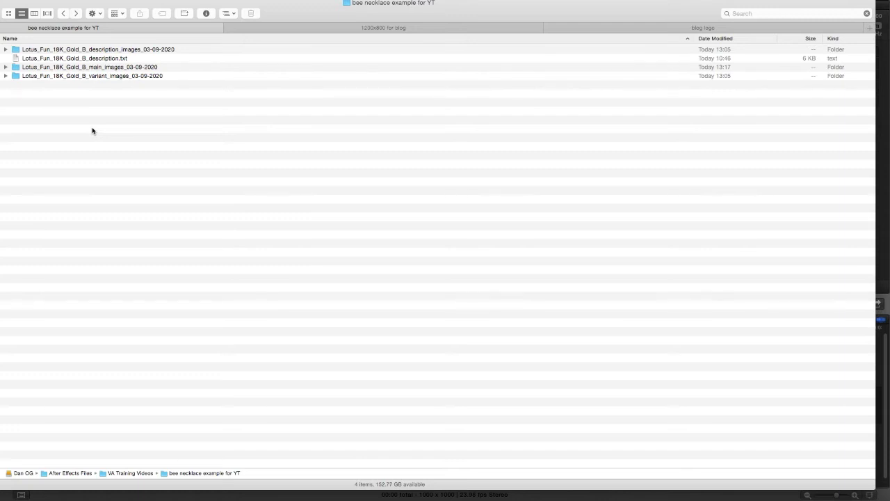
double_click(93, 68)
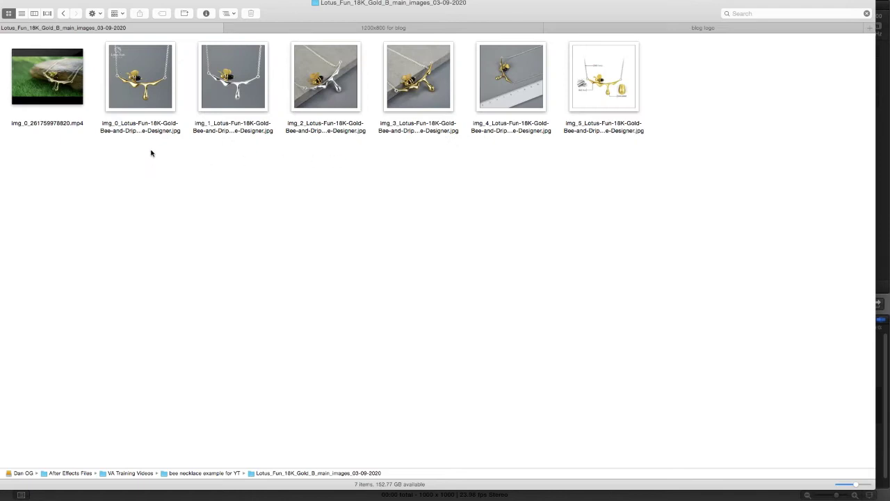
Preview img_0, then select the img_1, img_2 and img_3 photos.
click(136, 69)
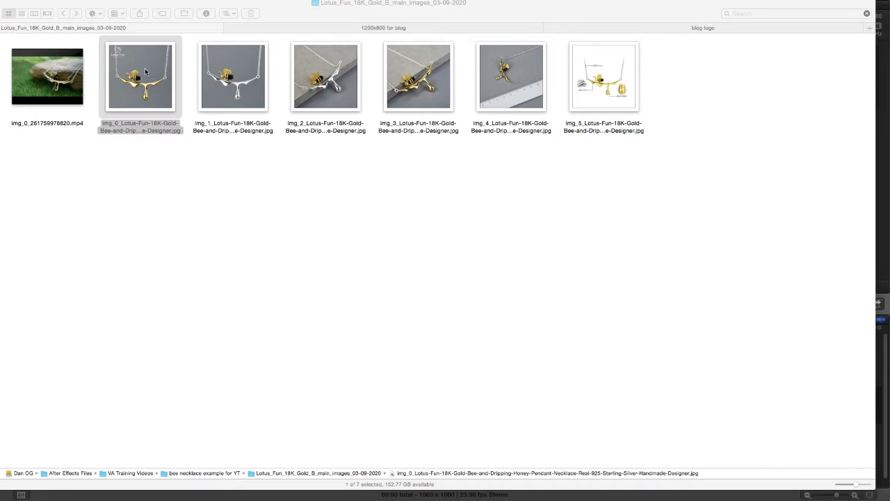
click(146, 71)
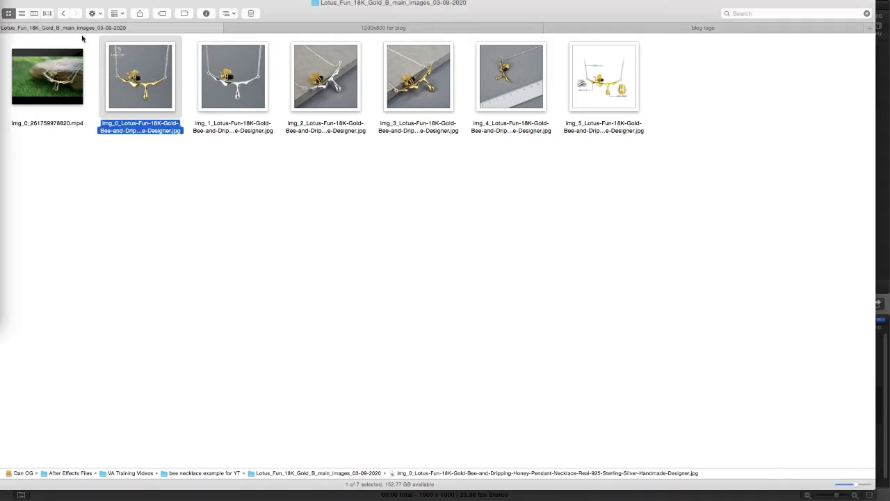
double_click(146, 72)
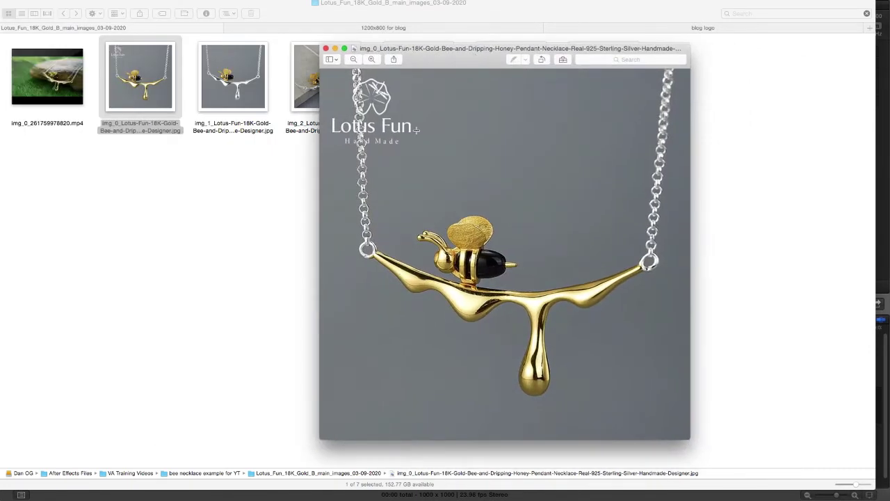
click(326, 49)
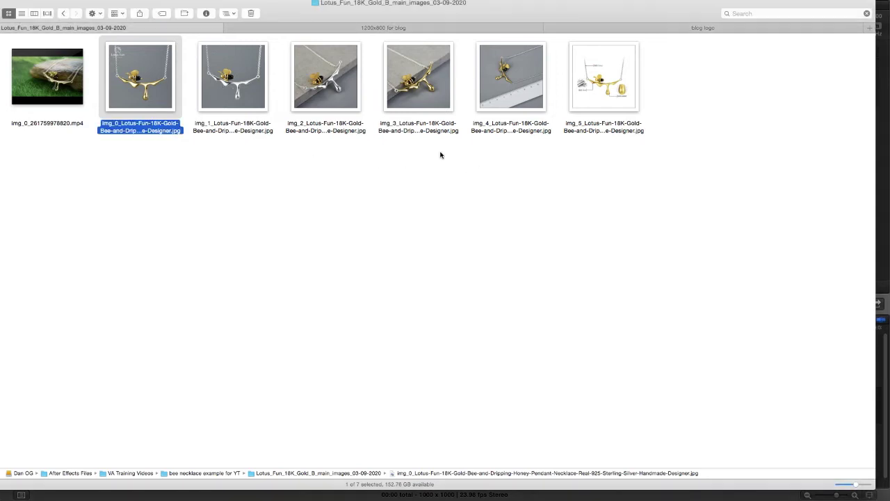
drag(444, 153, 222, 57)
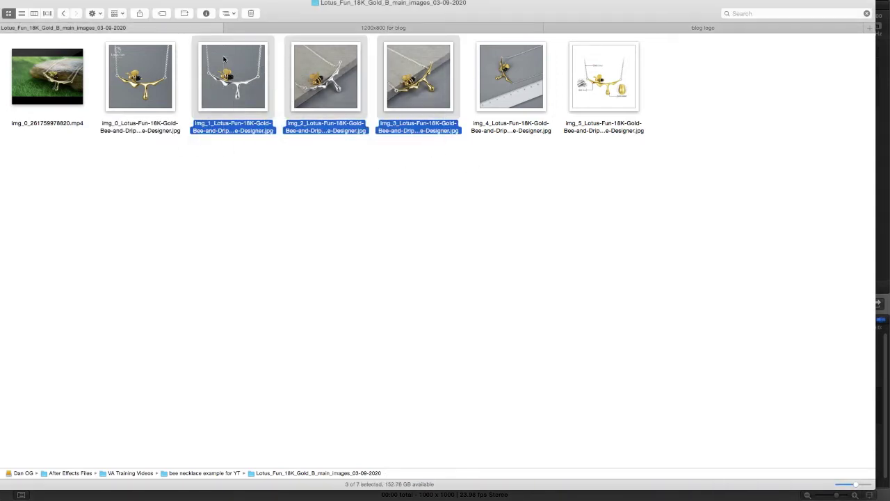
mouse_move(68, 72)
Drag img_1, img_2 and img_3 from Finder onto the Bee Necklace timeline.
click(407, 162)
drag(452, 161, 199, 89)
drag(237, 132, 223, 247)
drag(252, 221, 51, 406)
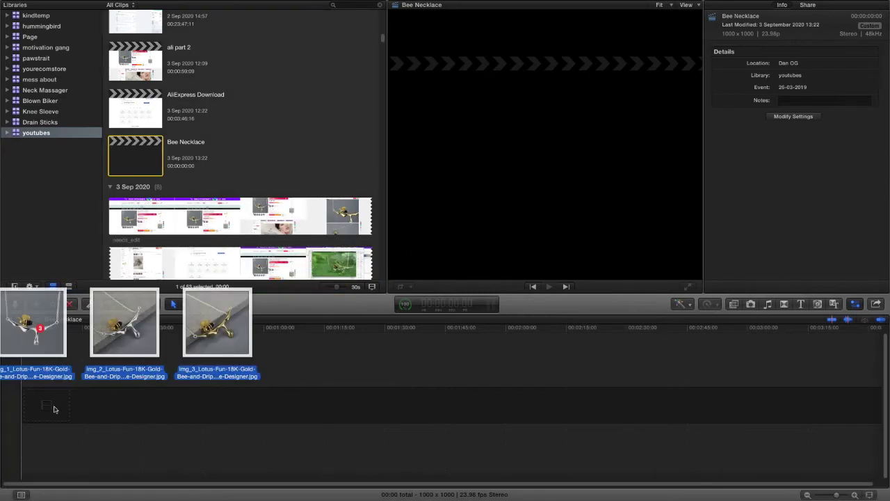
mouse_move(56, 409)
mouse_down()
mouse_move(35, 410)
mouse_move(62, 404)
mouse_up()
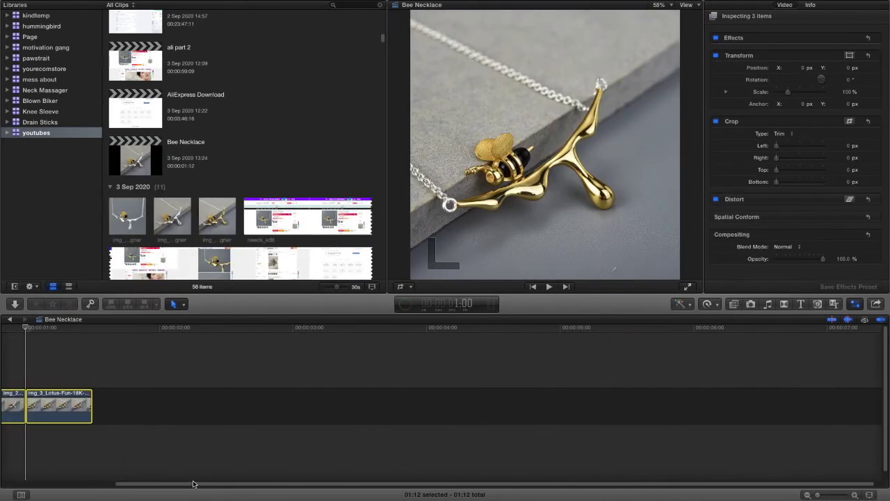
drag(196, 485, 81, 485)
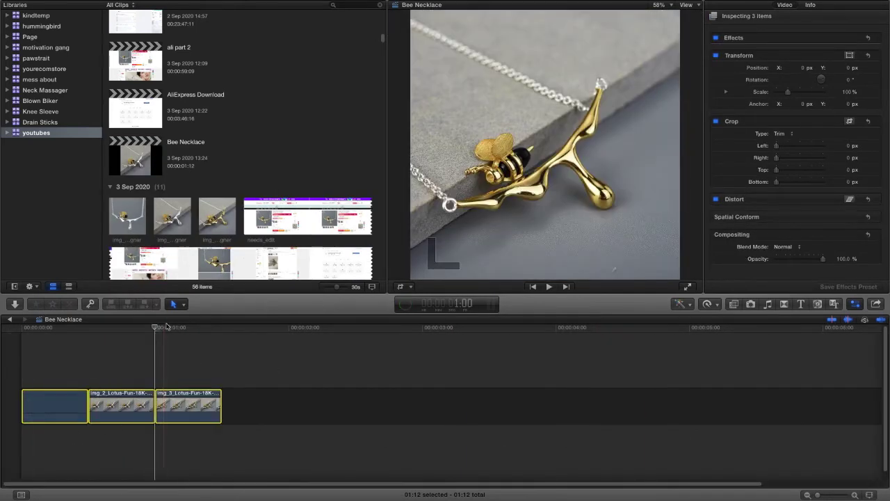
Play the photo sequence from the start and set the viewer zoom to 50%.
key(Home)
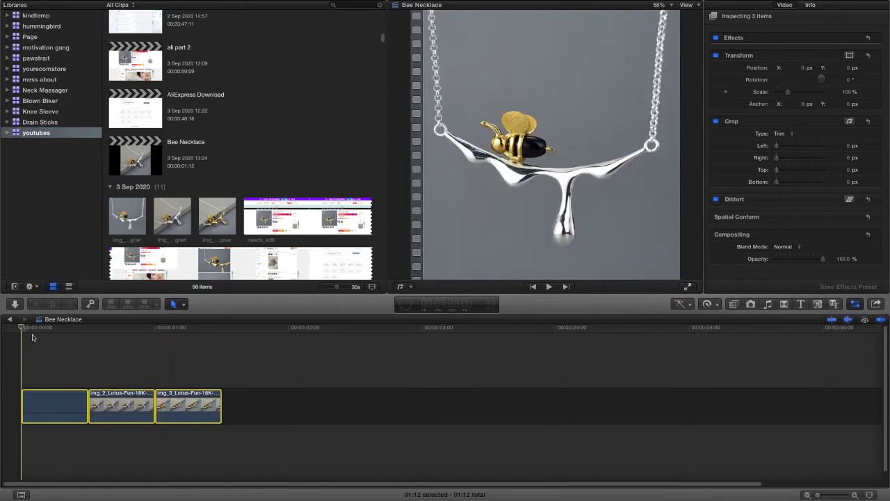
key(space)
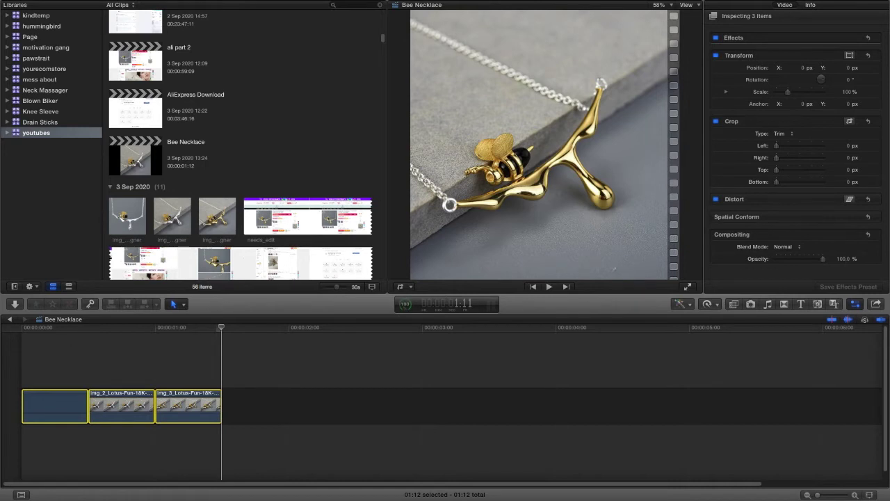
click(672, 6)
click(667, 50)
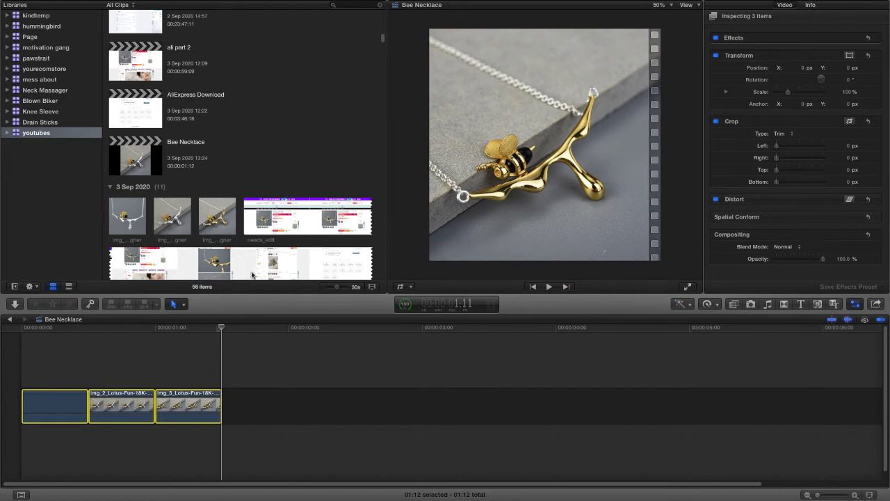
Lengthen the img_1 clip by 20 frames, then select all three photo clips.
click(73, 385)
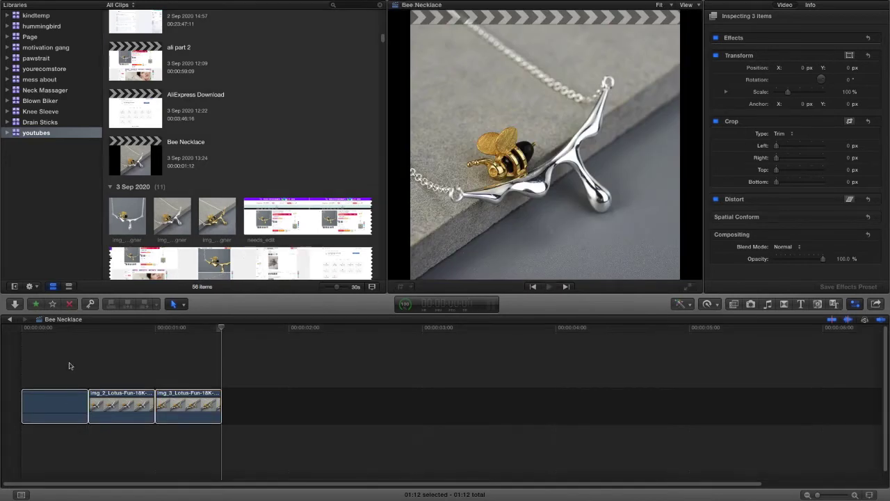
click(51, 412)
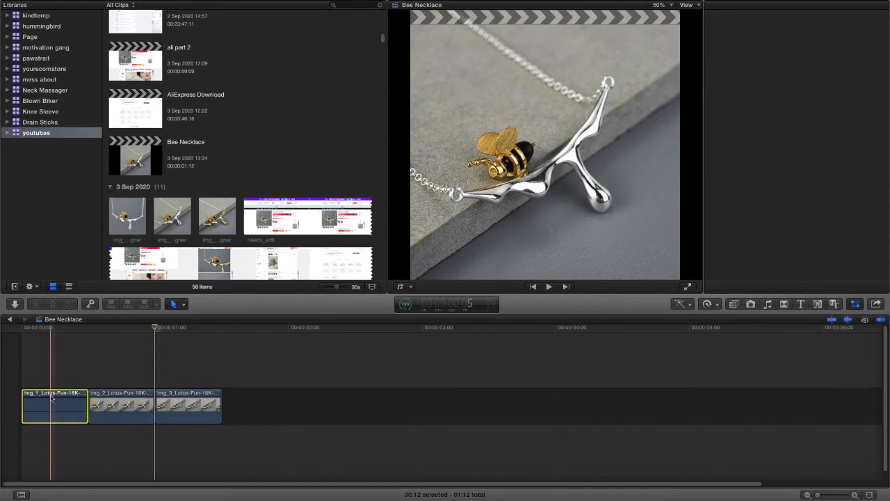
double_click(73, 417)
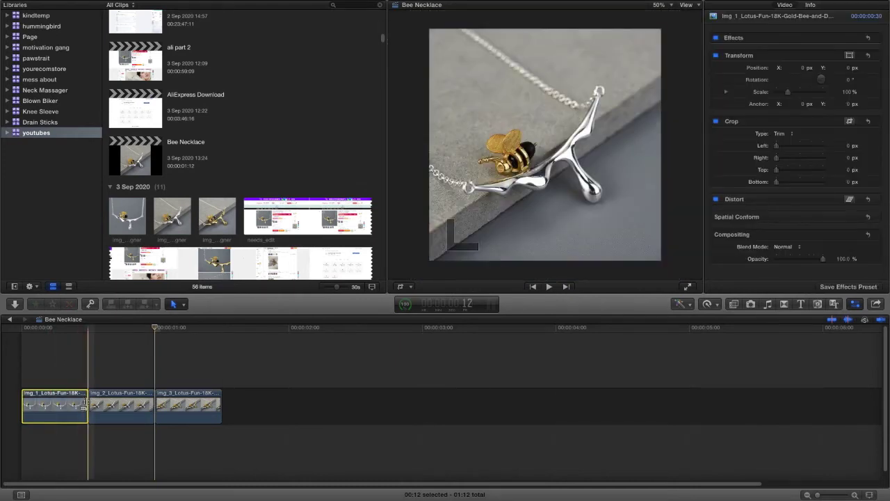
mouse_move(84, 403)
mouse_down()
mouse_move(198, 401)
mouse_move(91, 402)
mouse_up()
drag(283, 372, 54, 419)
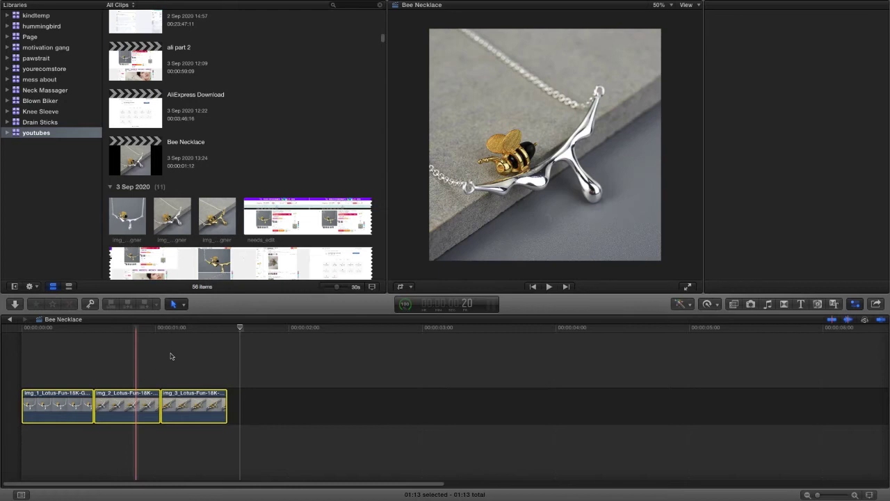
key(super+4)
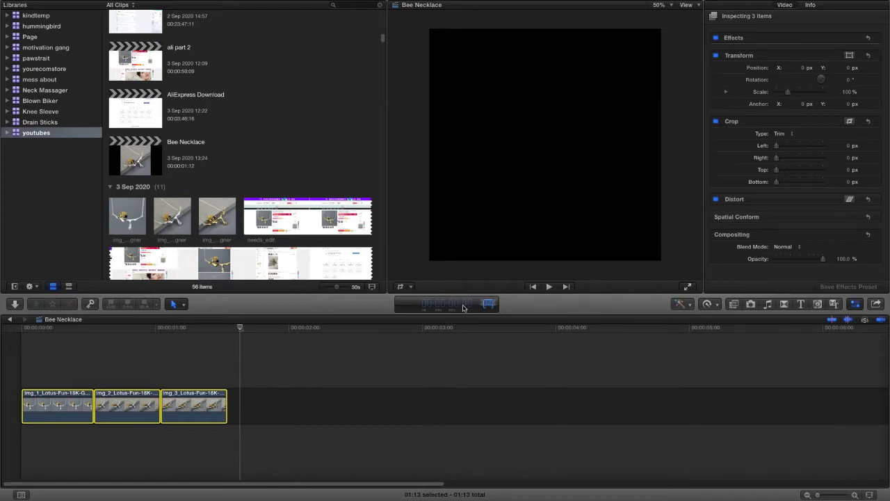
Set all three photo clips to 5 seconds each, 15:00 in total.
key(Return)
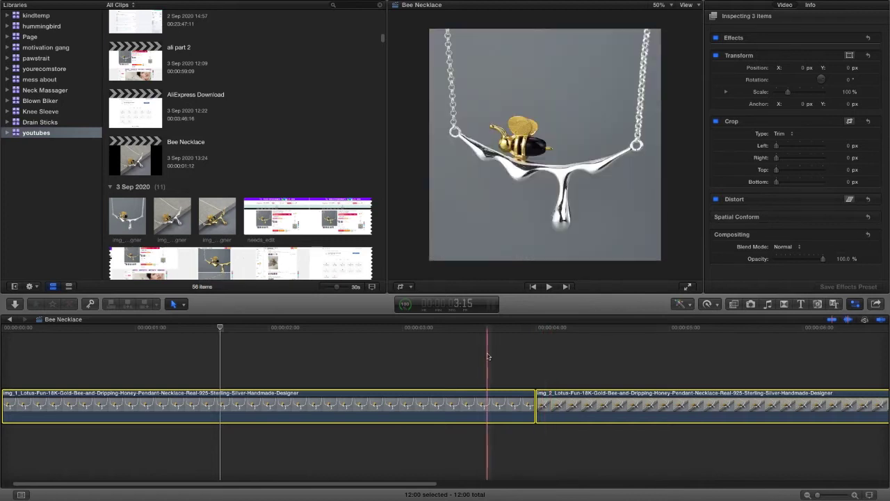
click(467, 310)
text(202)
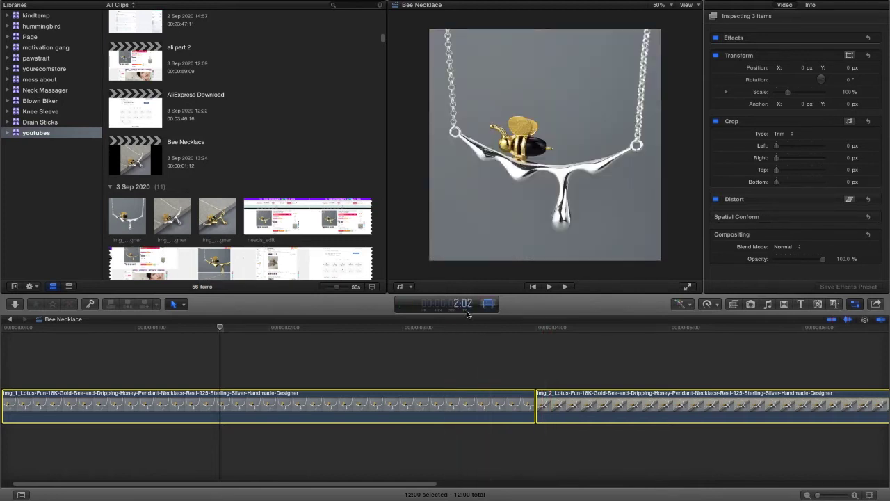
key(Return)
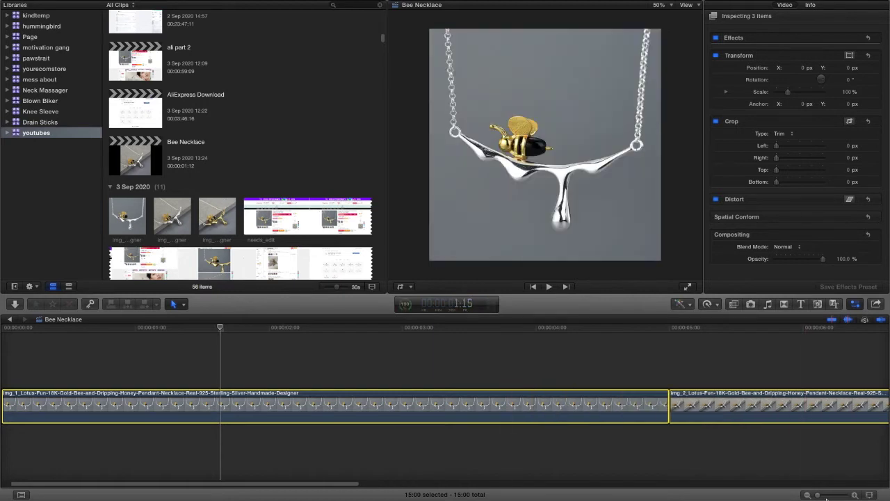
Zoom the timeline out, play the project from the start, and show the Transitions browser.
drag(820, 495, 817, 495)
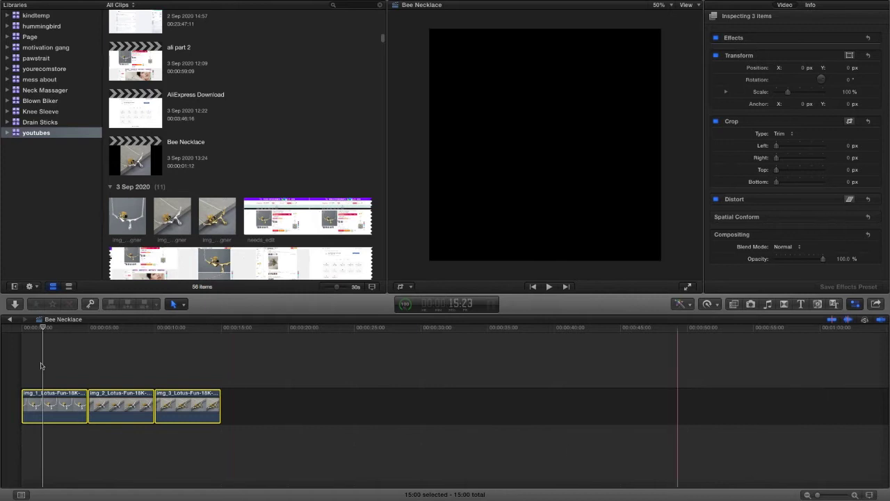
click(9, 328)
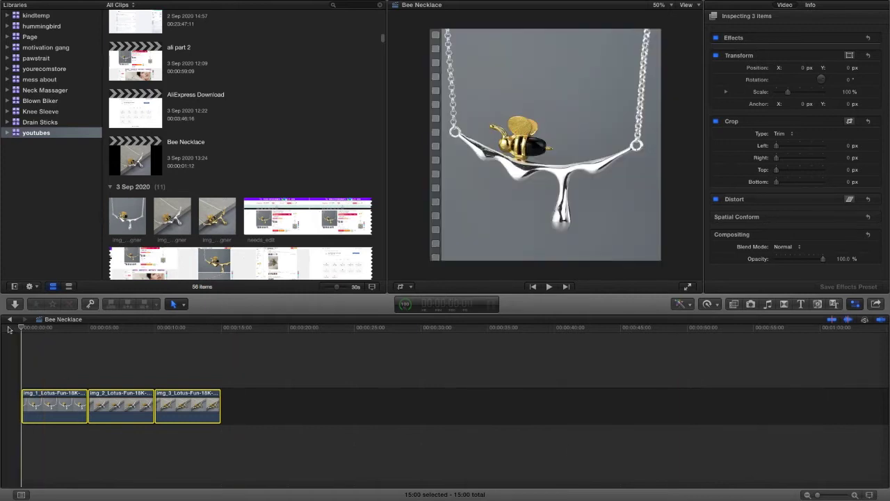
key(space)
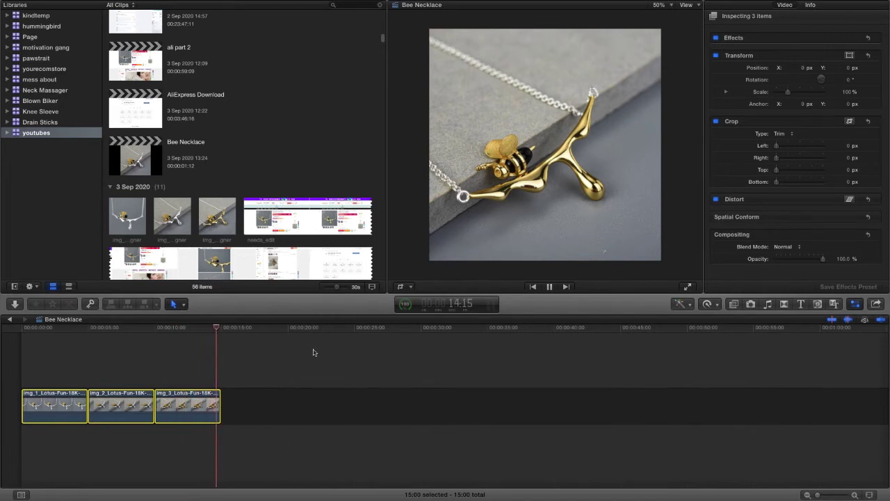
click(784, 305)
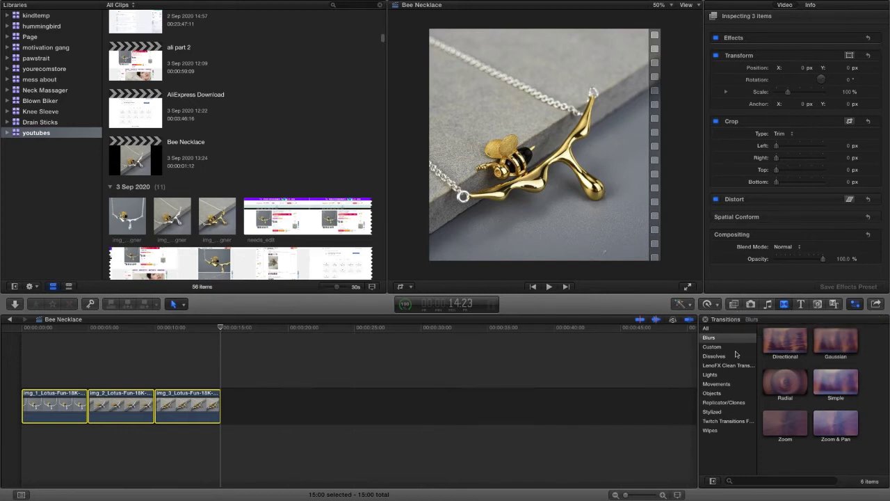
Place a Cross Dissolve from the Dissolves category on the cut between img_1 and img_2.
click(465, 391)
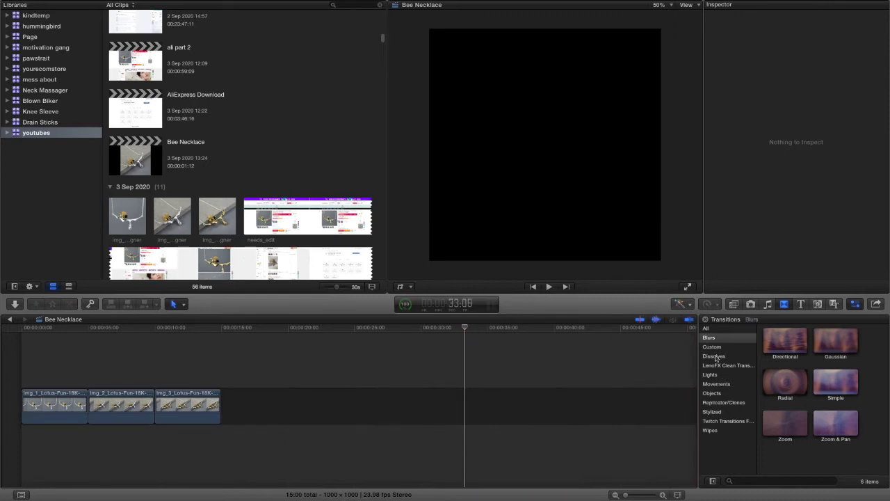
click(715, 356)
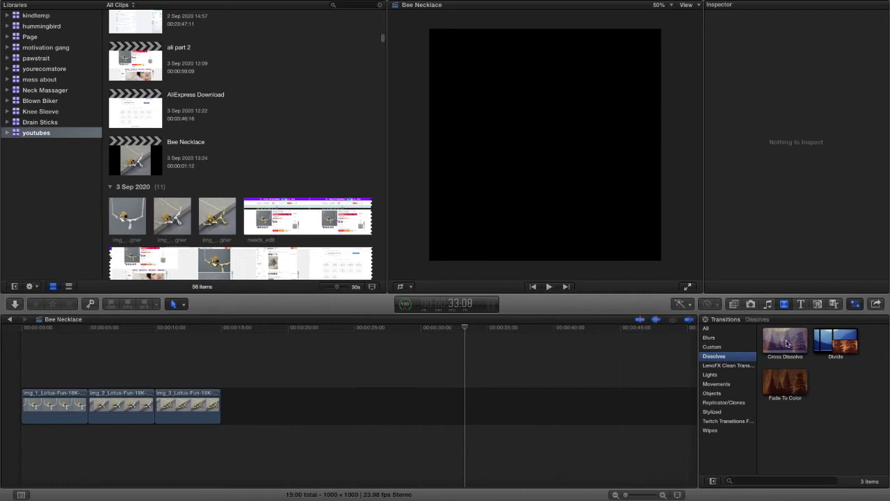
click(787, 344)
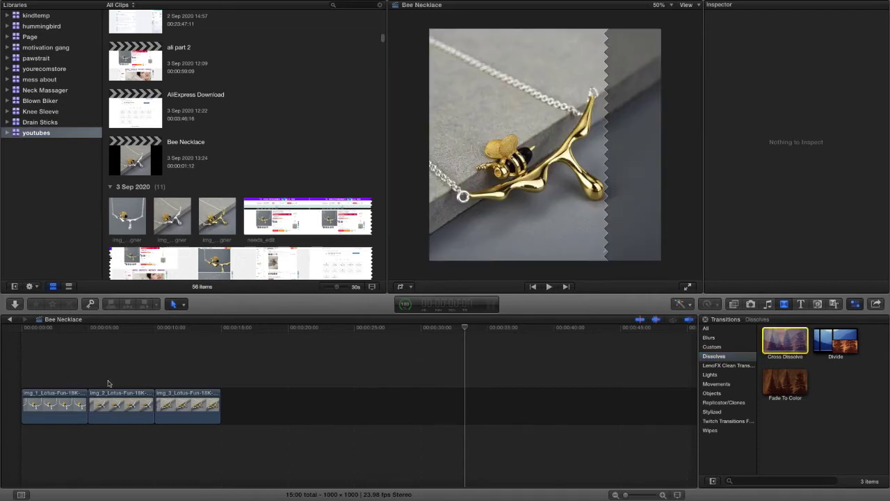
click(89, 402)
drag(87, 411, 88, 410)
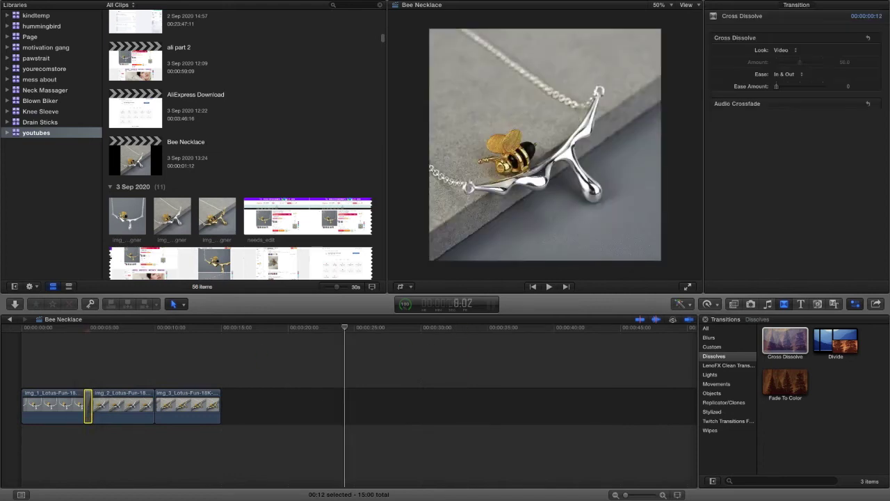
drag(22, 328, 30, 329)
Try a Fade To Color between photos two and three, then show the Movements transitions.
key(space)
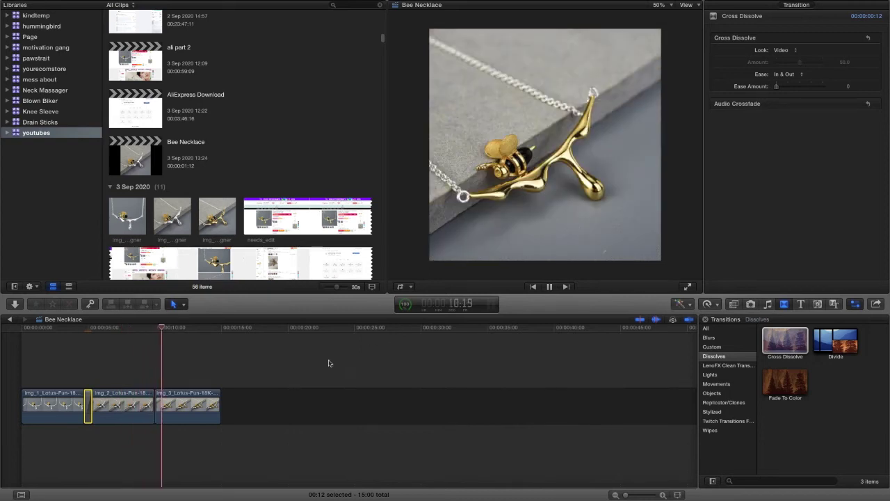
key(space)
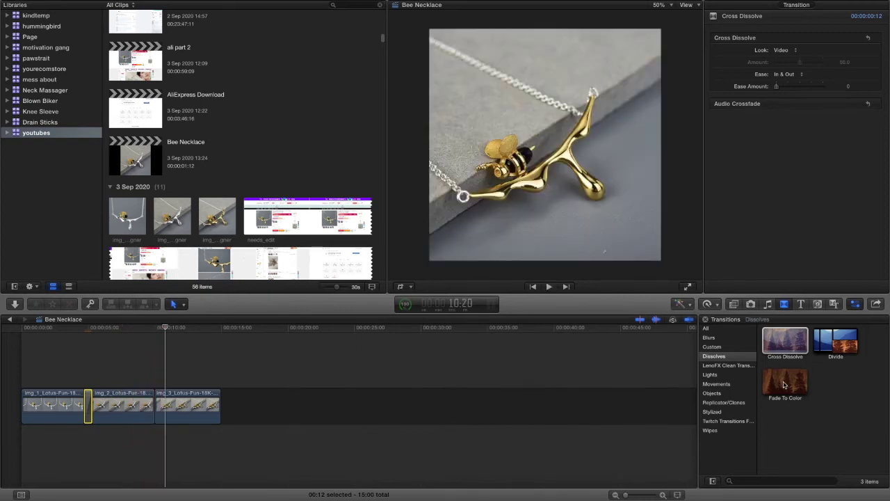
drag(784, 385, 152, 402)
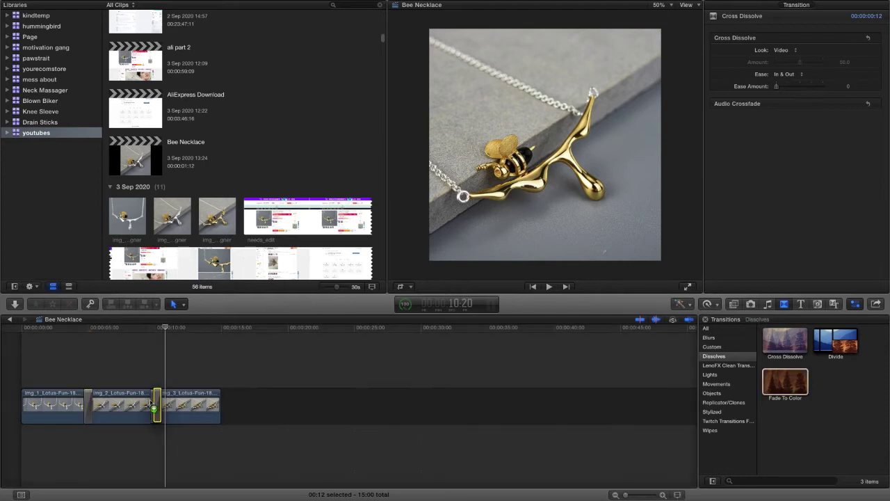
drag(164, 327, 100, 328)
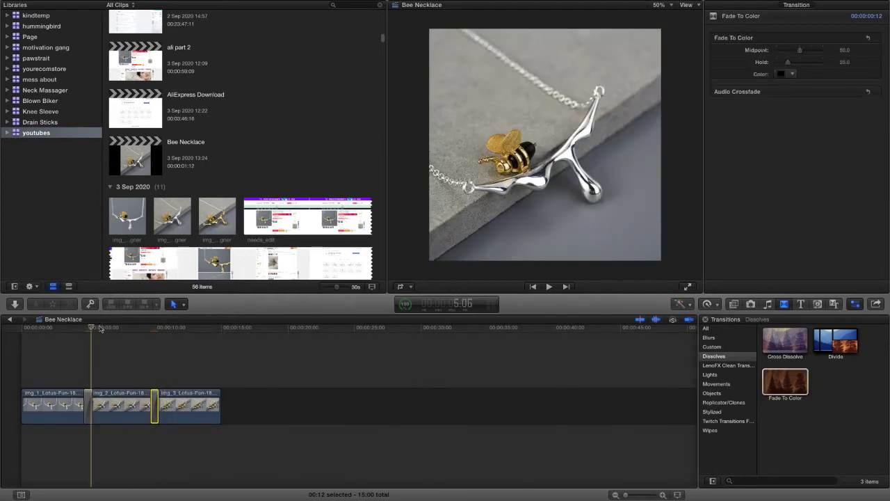
key(space)
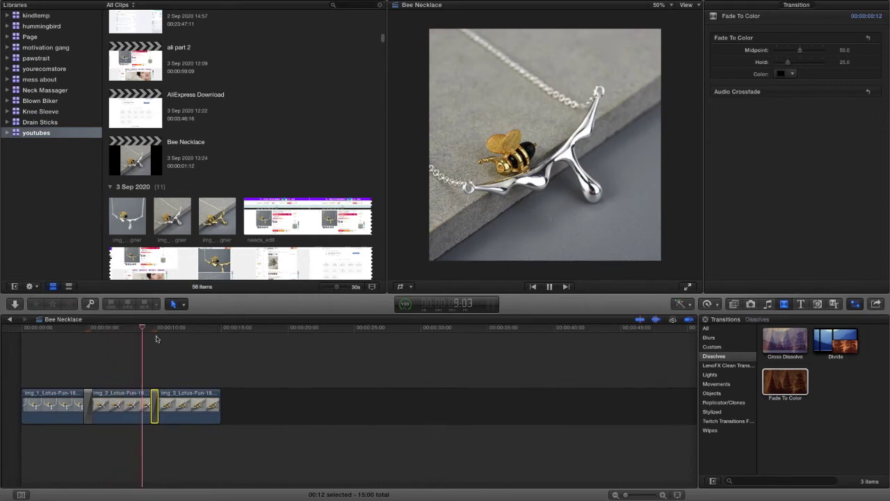
key(space)
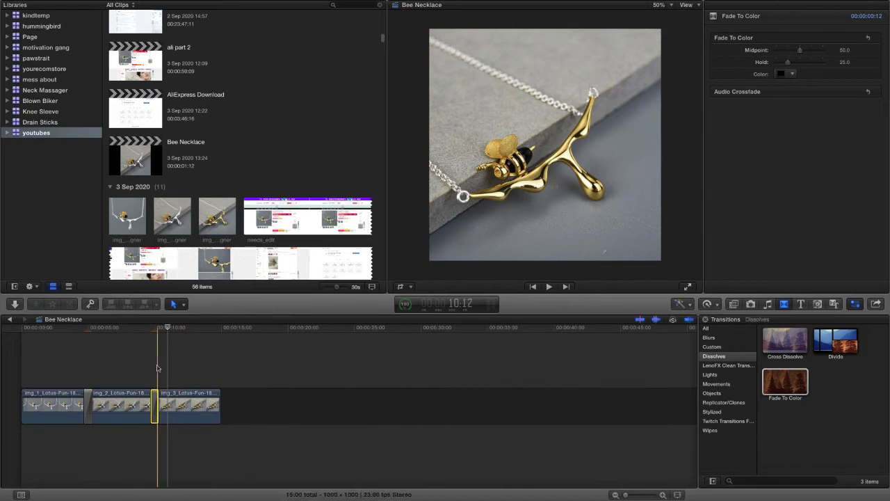
click(159, 368)
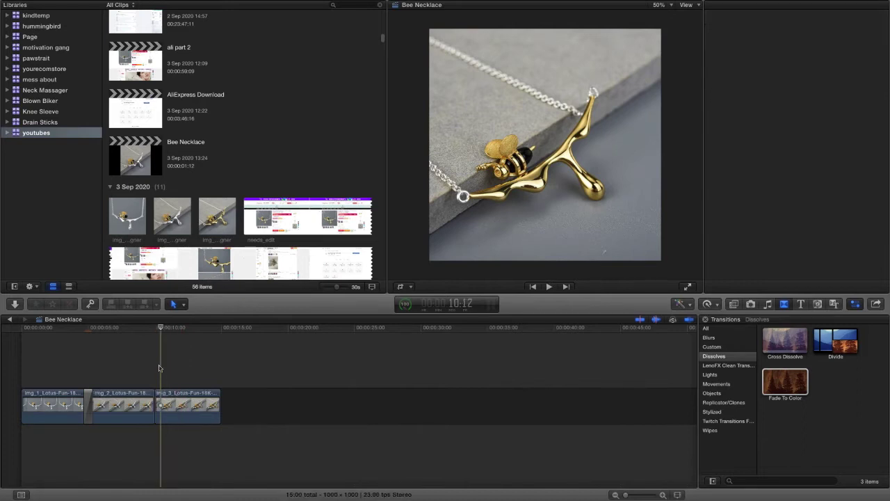
click(720, 384)
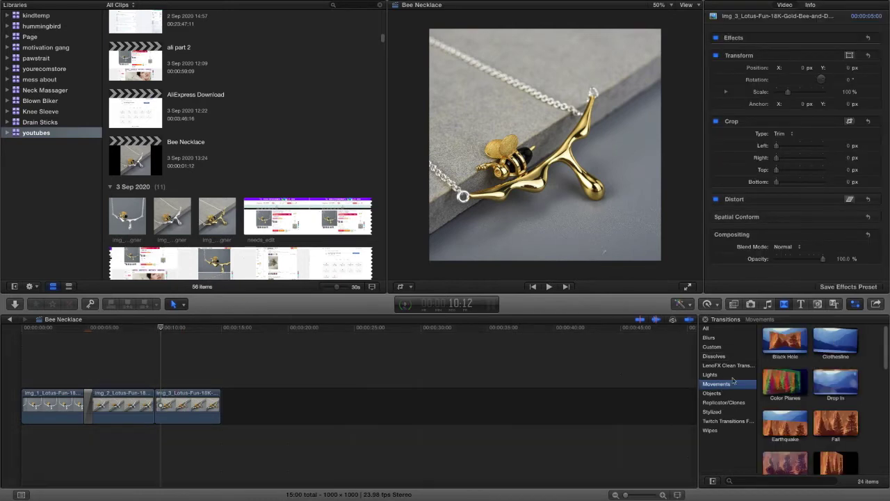
Scroll the Movements transitions, previewing Earthquake and then Page Curl.
scroll(793, 379, down, 2)
click(779, 372)
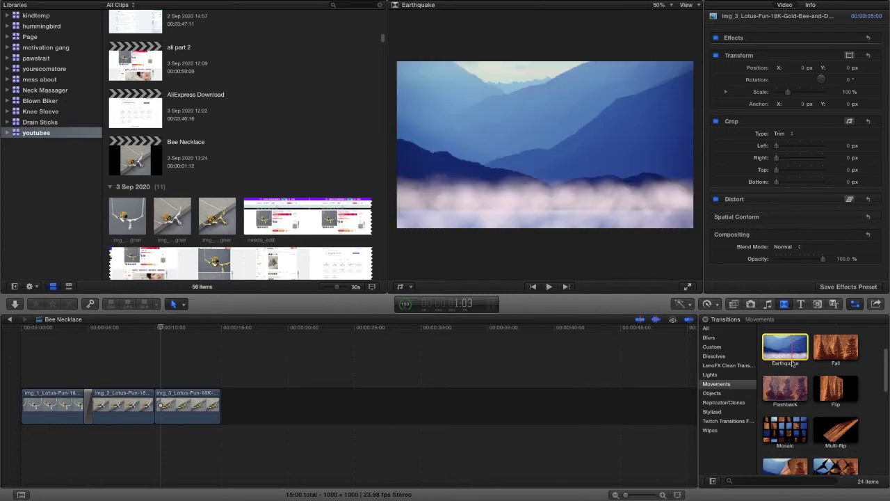
scroll(791, 363, down, 2)
scroll(791, 363, down, 2)
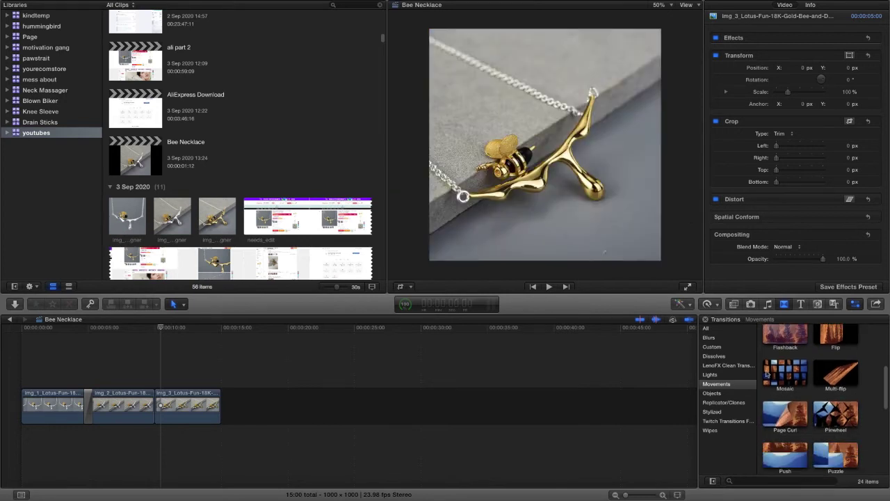
click(783, 413)
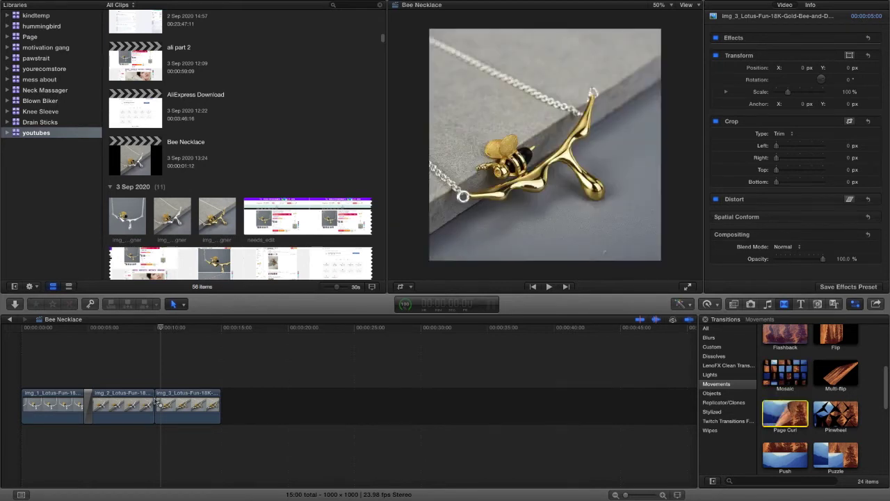
Apply Page Curl to the cut between photos two and three, then remove it.
click(155, 403)
key(super+t)
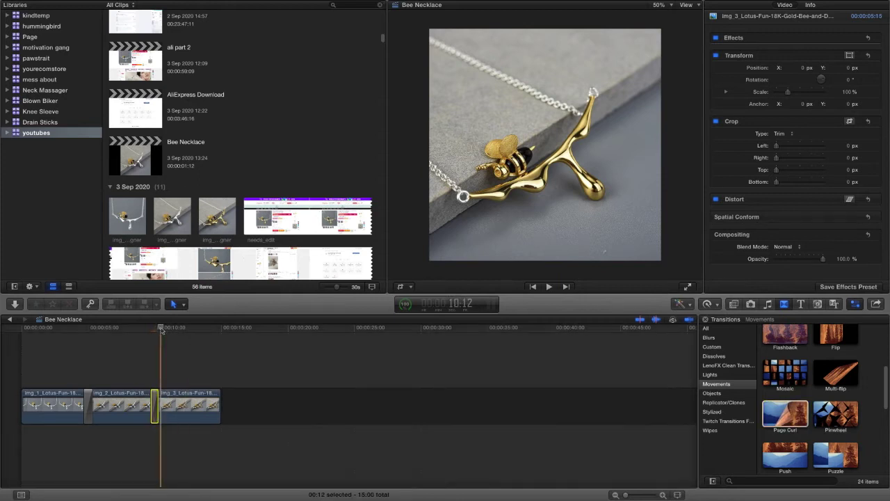
click(117, 328)
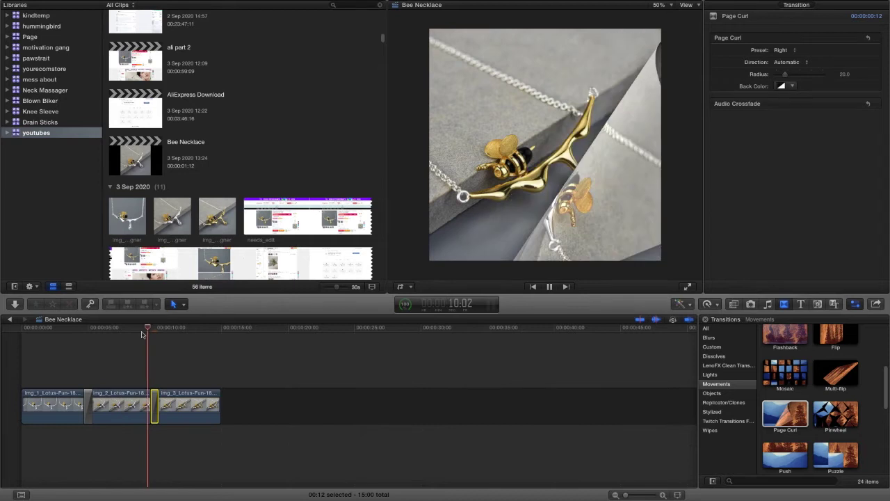
click(160, 398)
key(super+4)
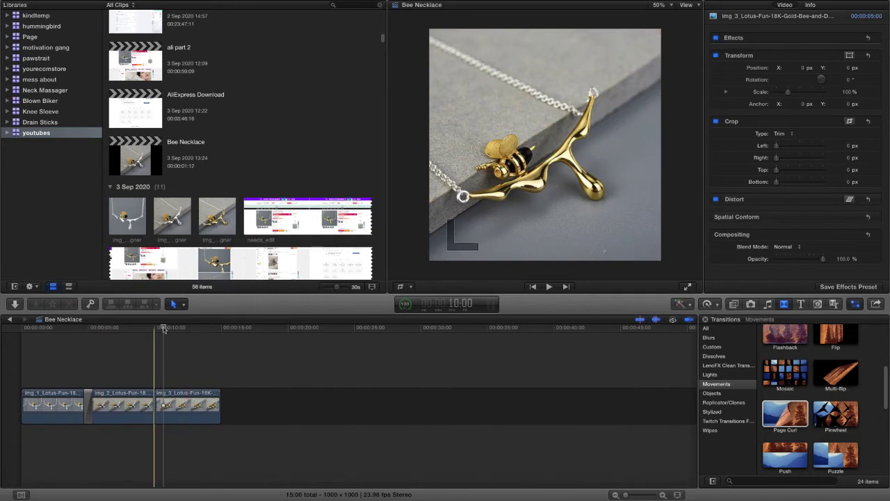
Play back the video, remove the Cross Dissolve, and select the first photo clip.
click(58, 334)
key(space)
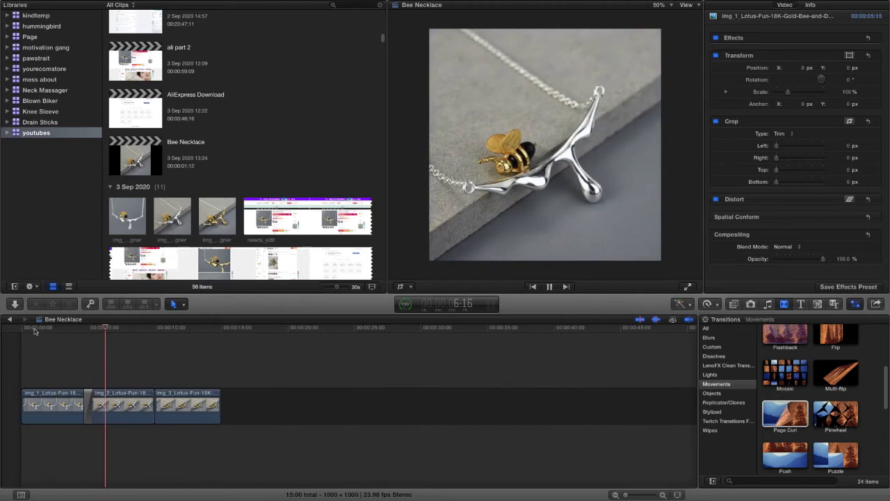
click(34, 331)
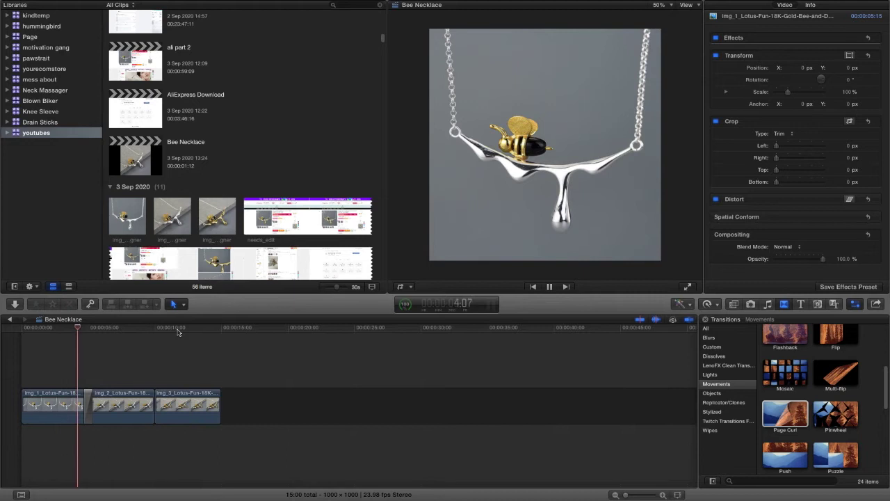
key(space)
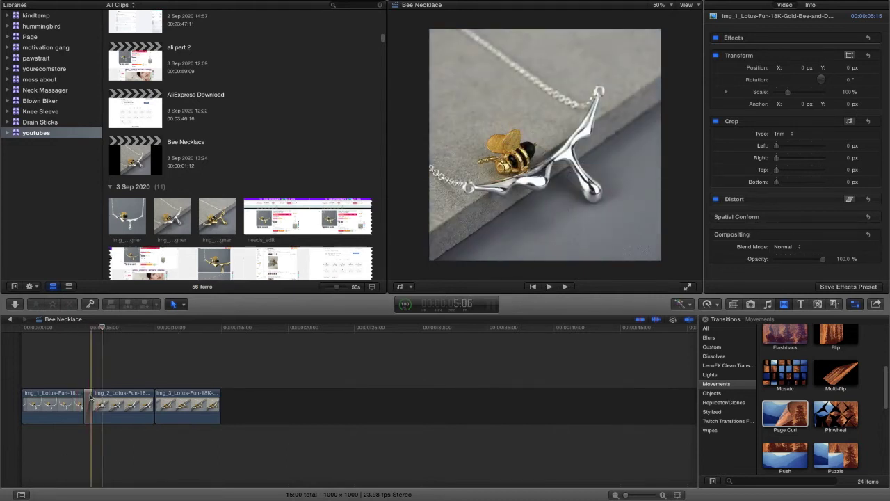
click(80, 360)
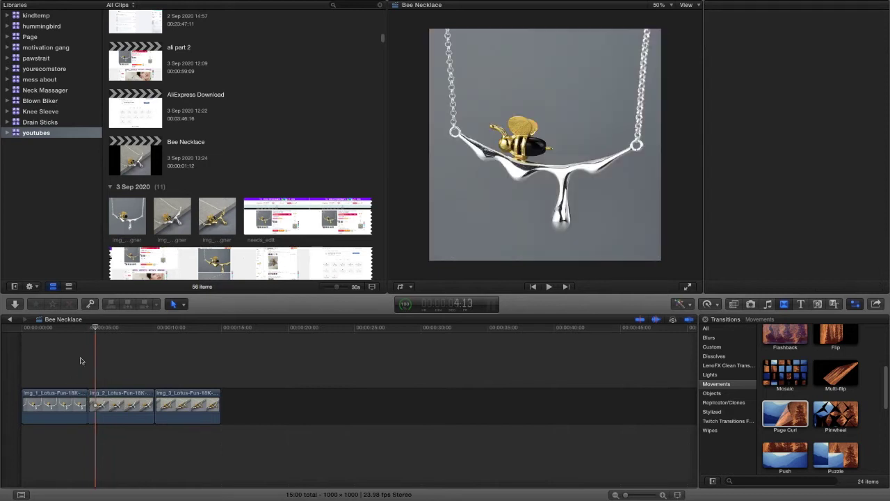
key(super+4)
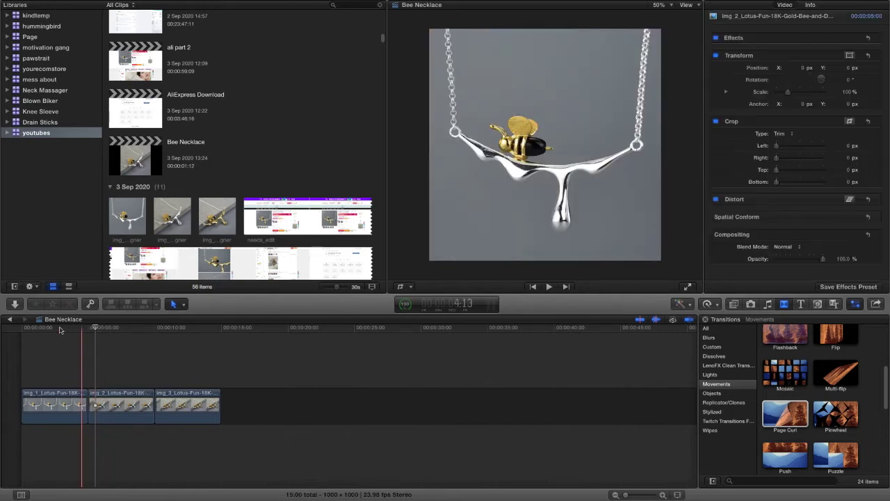
click(59, 329)
click(36, 405)
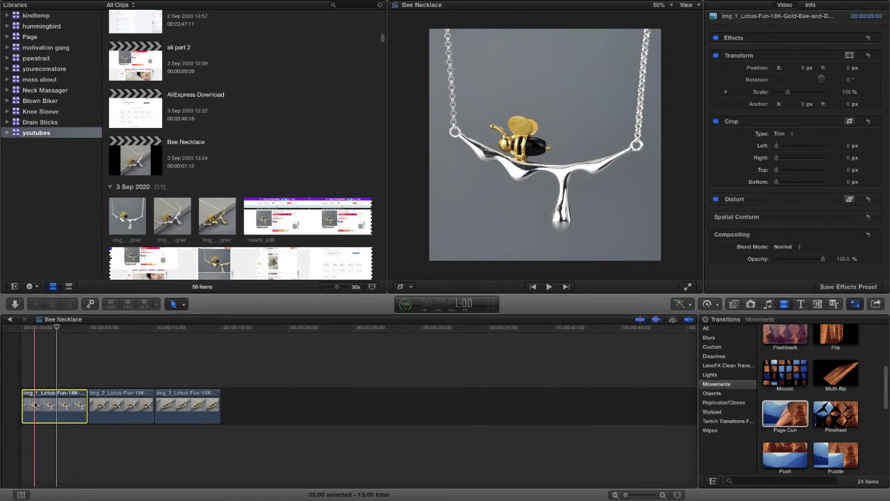
Apply a Ken Burns crop to the first necklace photo clip.
click(411, 286)
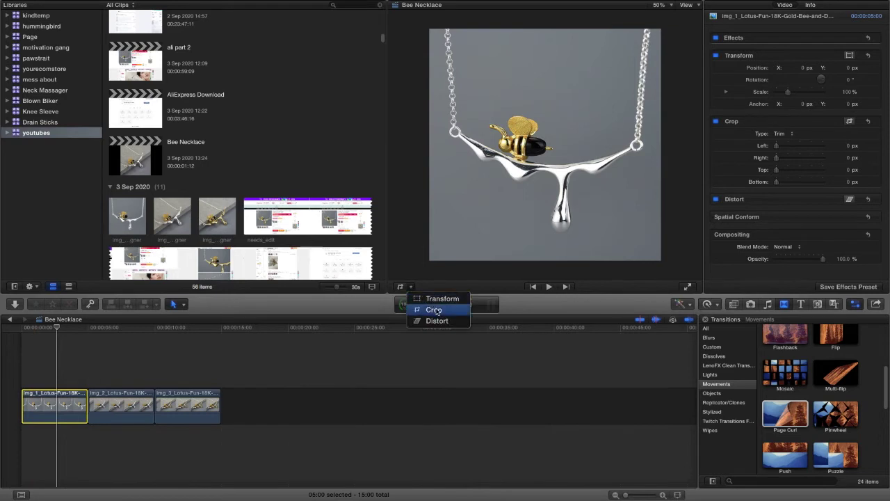
click(434, 309)
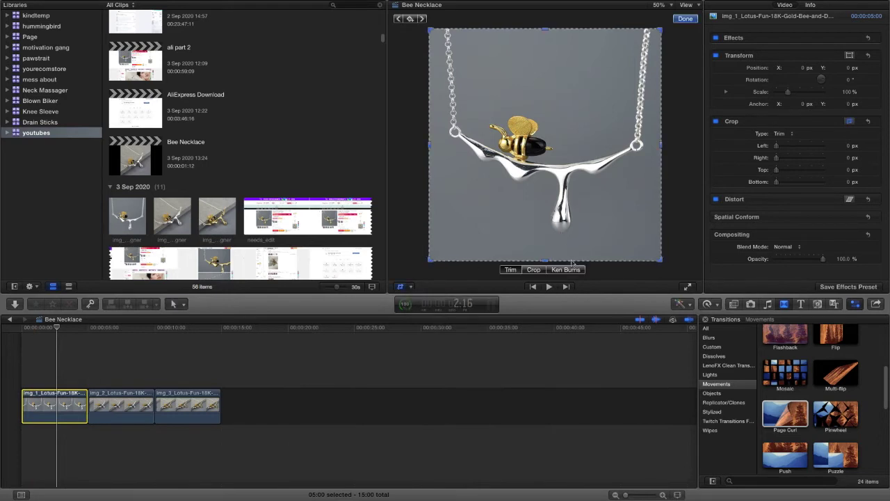
click(565, 270)
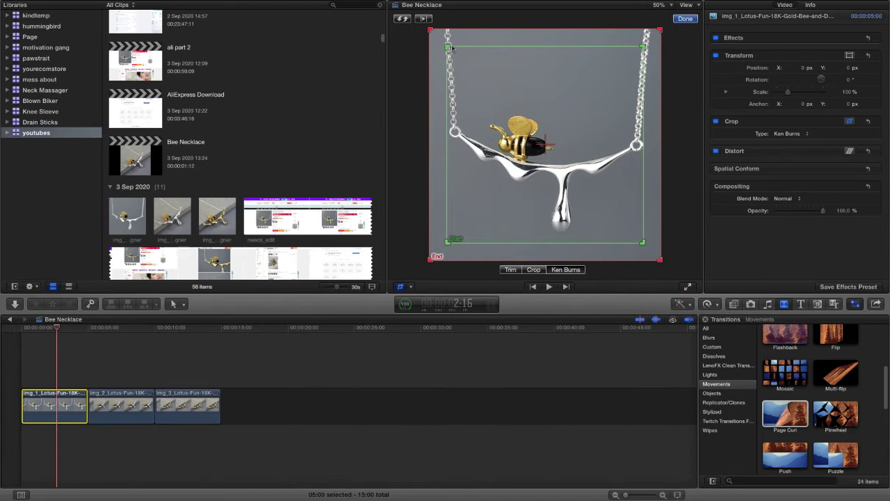
click(686, 19)
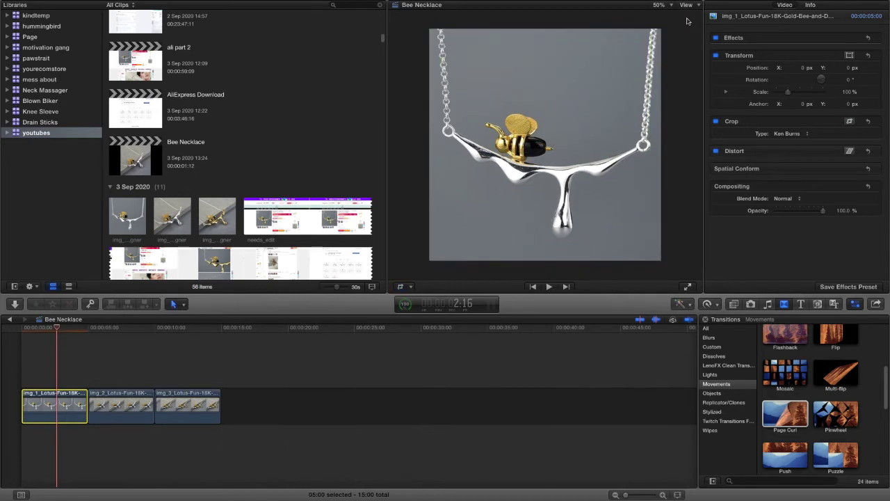
Play back the Ken Burns motion and return the playhead to the first photo.
key(space)
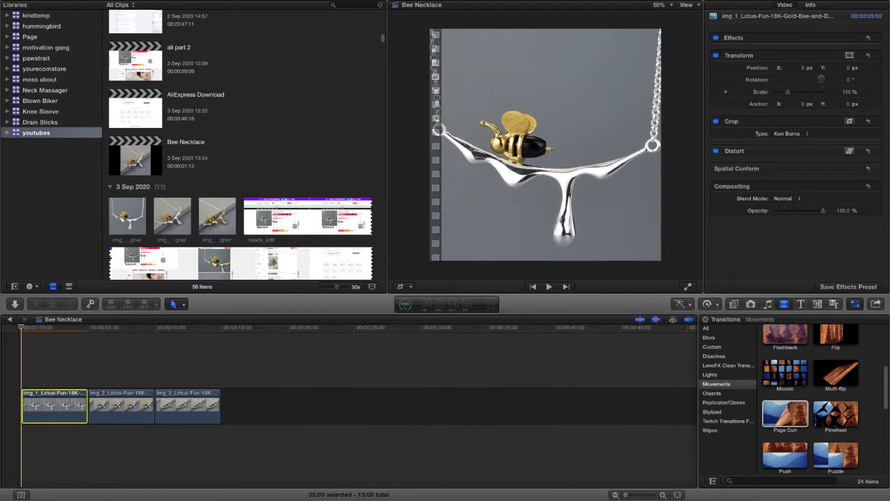
key(space)
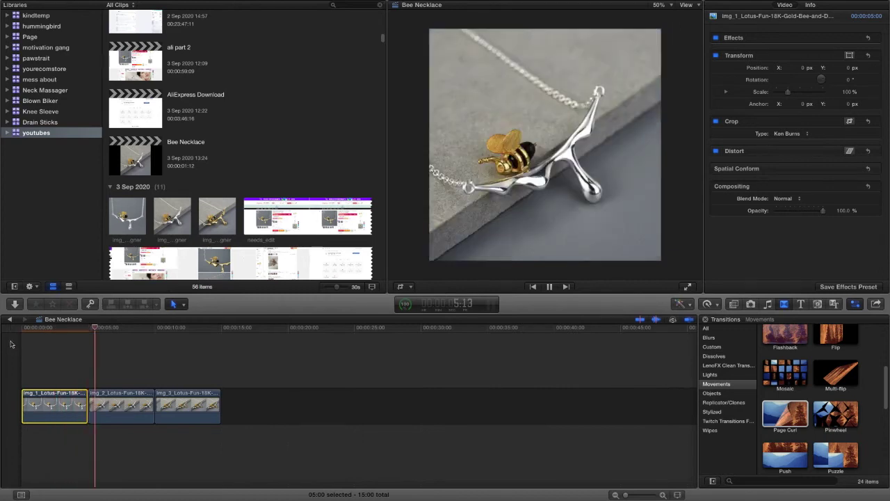
key(space)
click(47, 329)
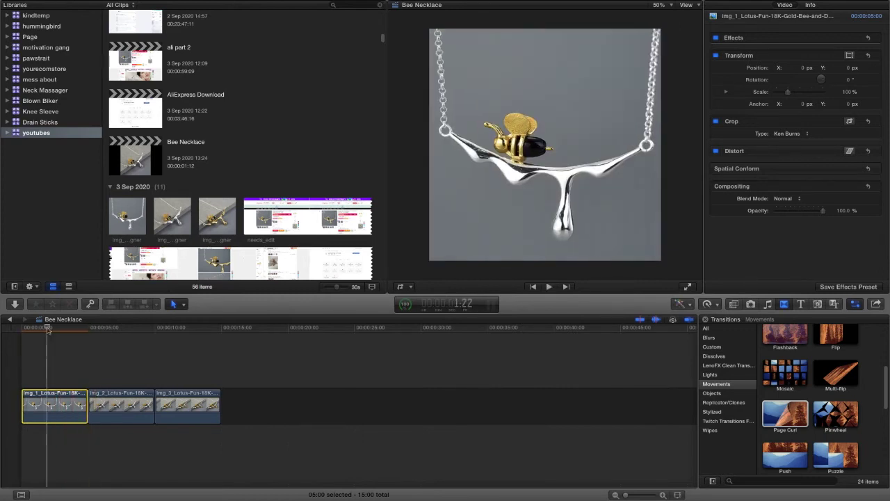
Shrink and position the Ken Burns end frame tightly around the bee.
click(401, 286)
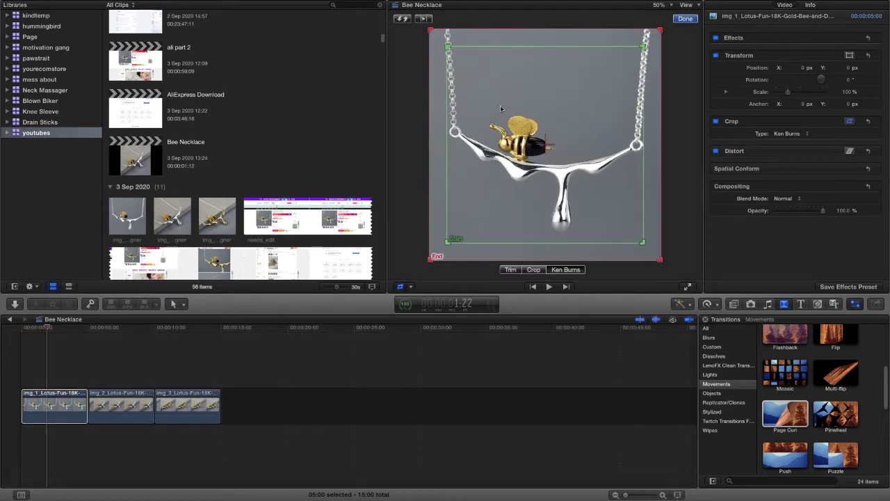
drag(448, 48, 444, 56)
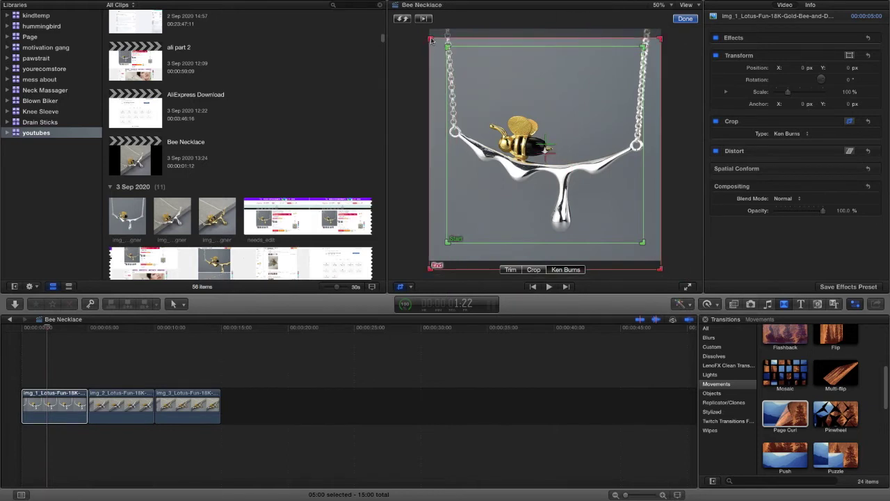
drag(431, 40, 479, 88)
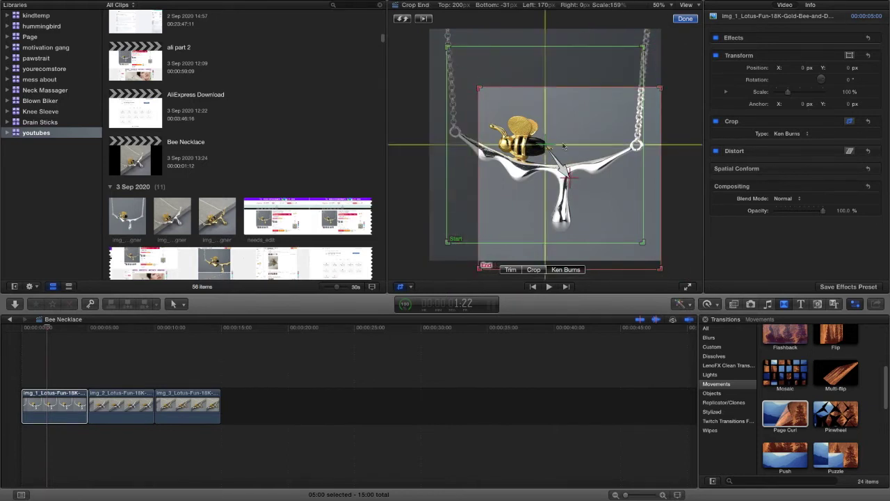
drag(564, 146, 537, 125)
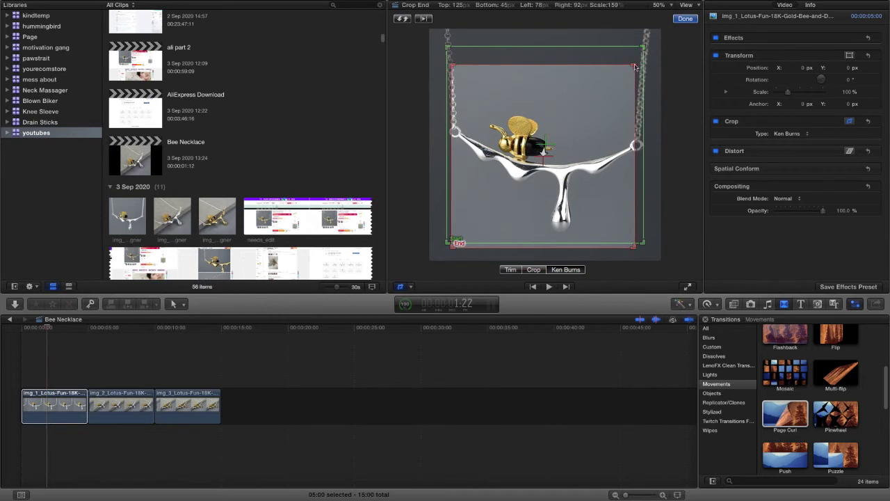
drag(634, 67, 606, 89)
drag(571, 178, 571, 152)
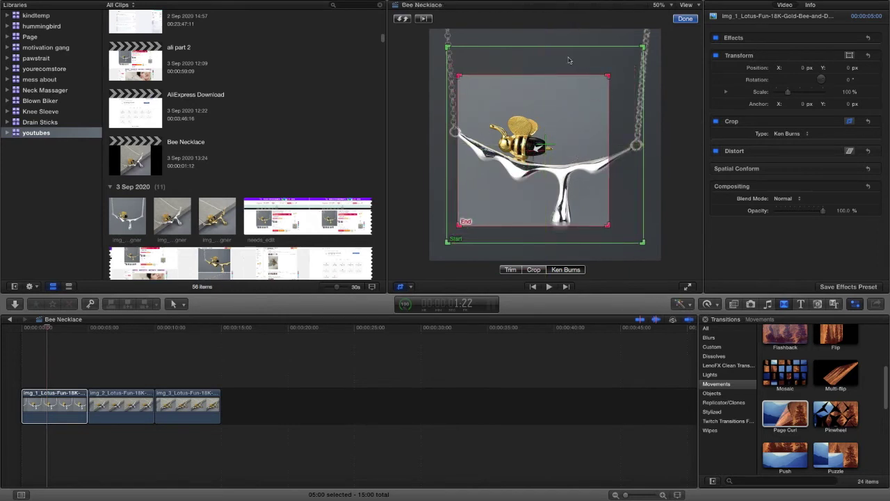
Enlarge the Ken Burns start frame to the whole photo, then play from the start.
mouse_move(573, 60)
mouse_down()
mouse_move(595, 62)
mouse_move(571, 52)
mouse_up()
drag(623, 234, 645, 259)
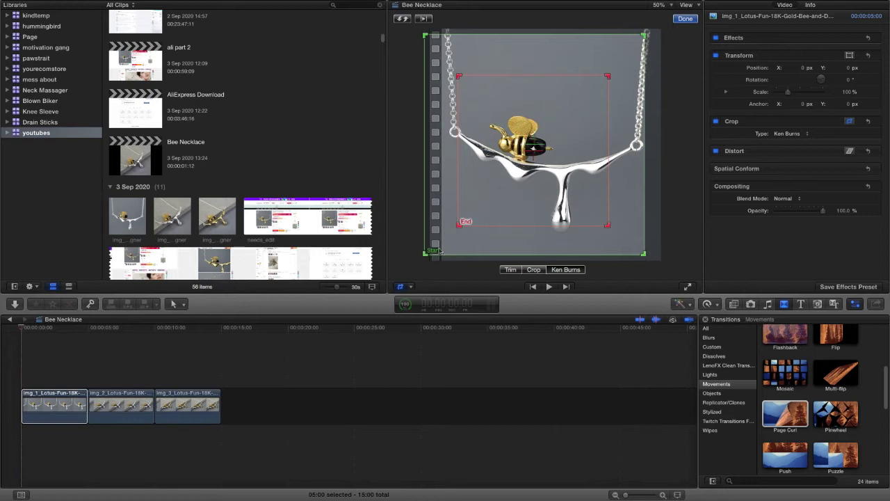
click(685, 19)
click(18, 329)
key(space)
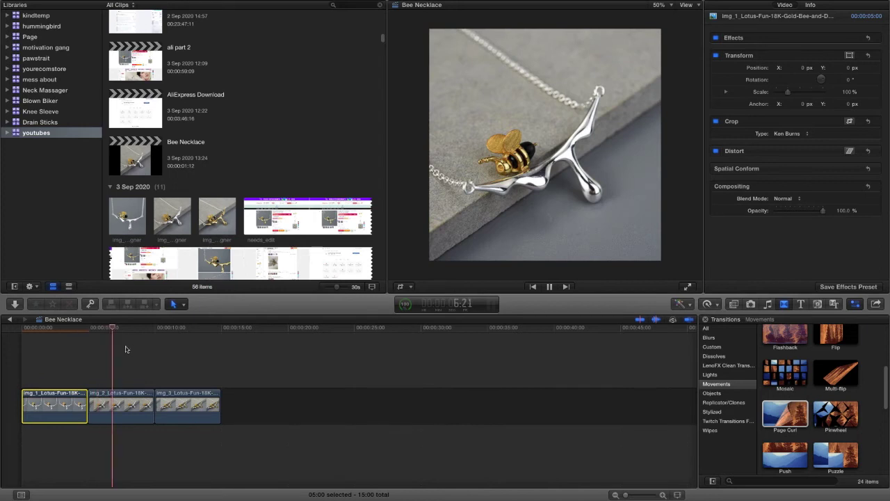
Stop playback, select img_2 and open its Crop controls in Ken Burns mode.
key(space)
click(109, 403)
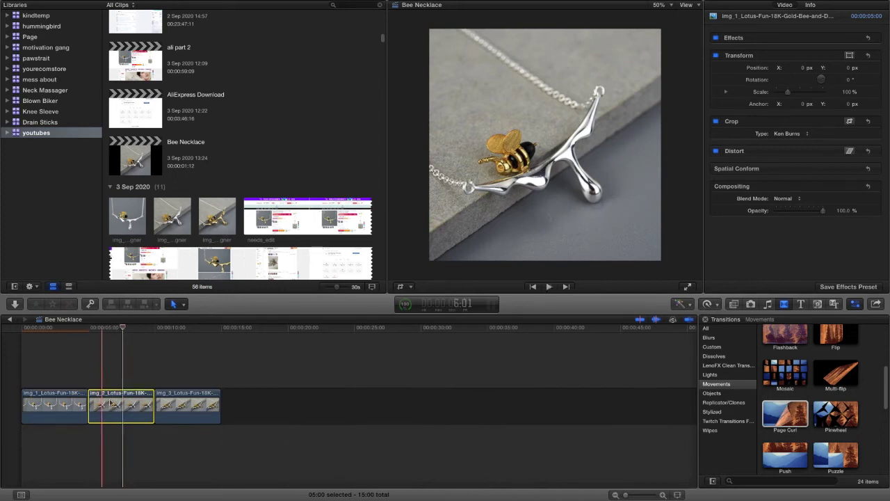
click(401, 287)
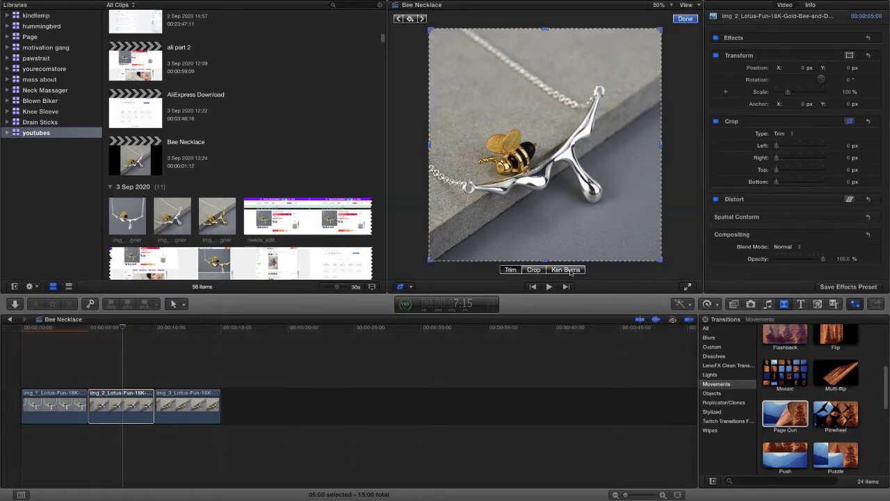
click(569, 270)
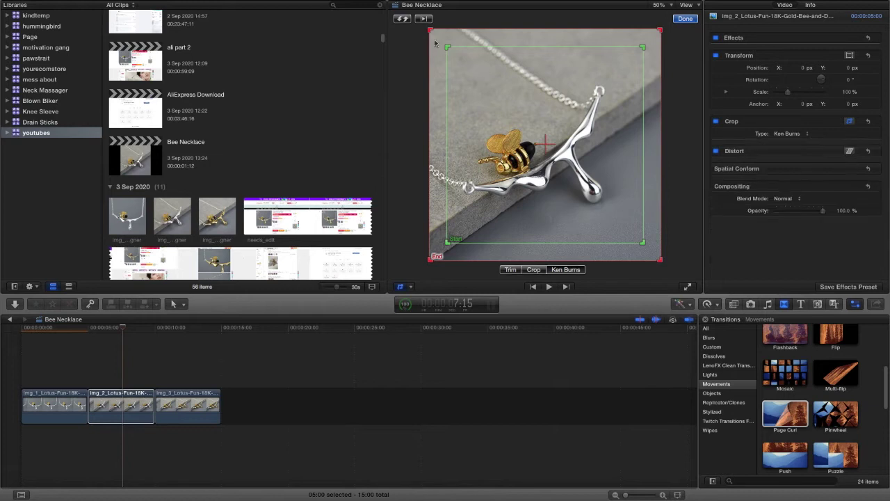
click(111, 404)
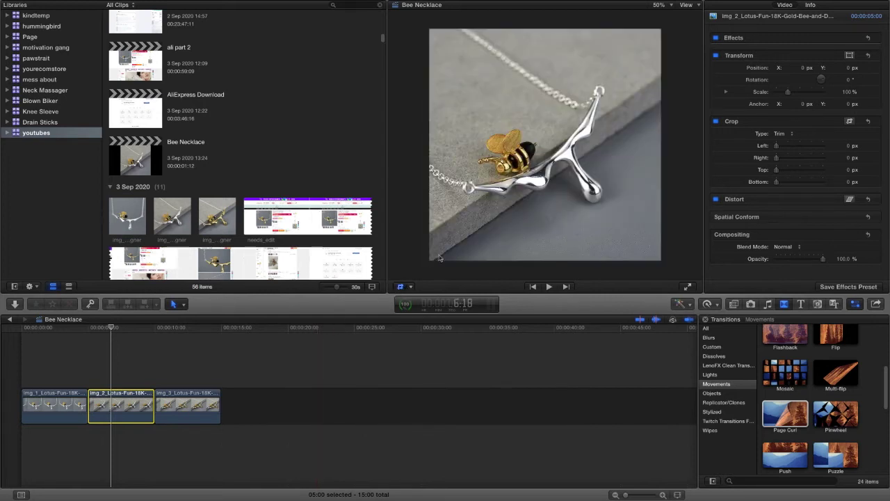
key(shift+c)
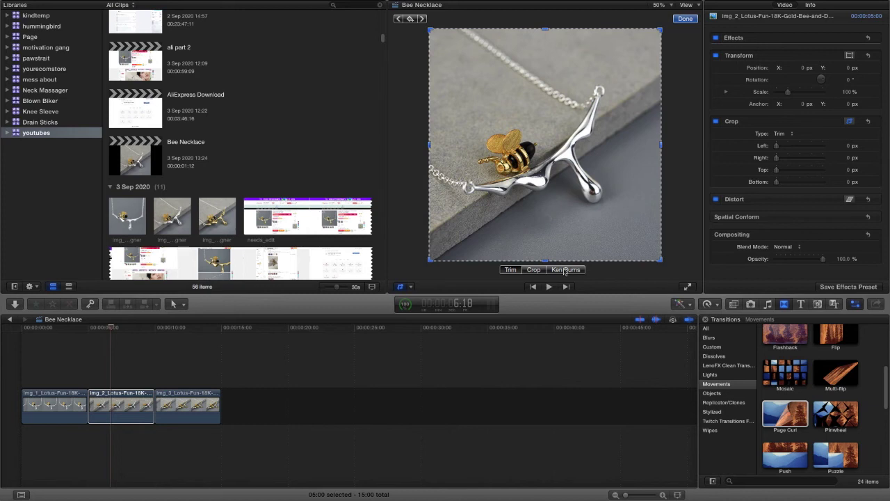
click(566, 270)
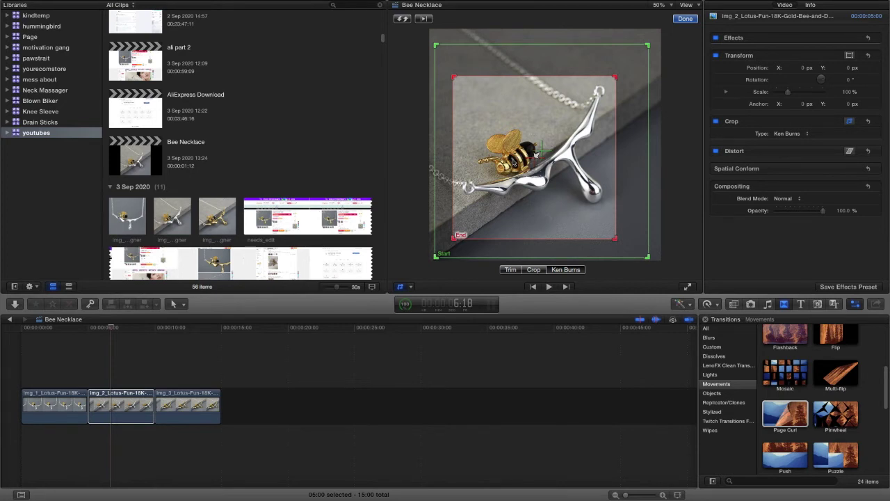
Frame the Ken Burns start tightly on the bee and the end on nearly the whole photo.
drag(454, 78, 433, 45)
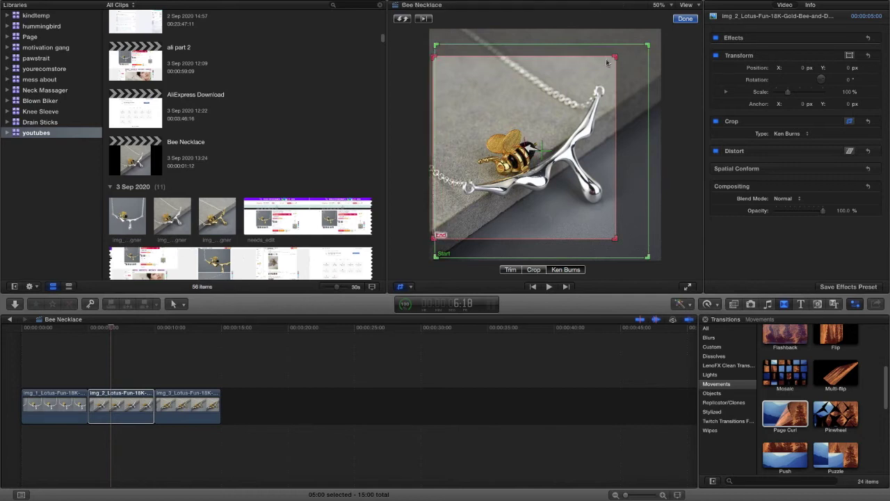
drag(615, 57, 637, 33)
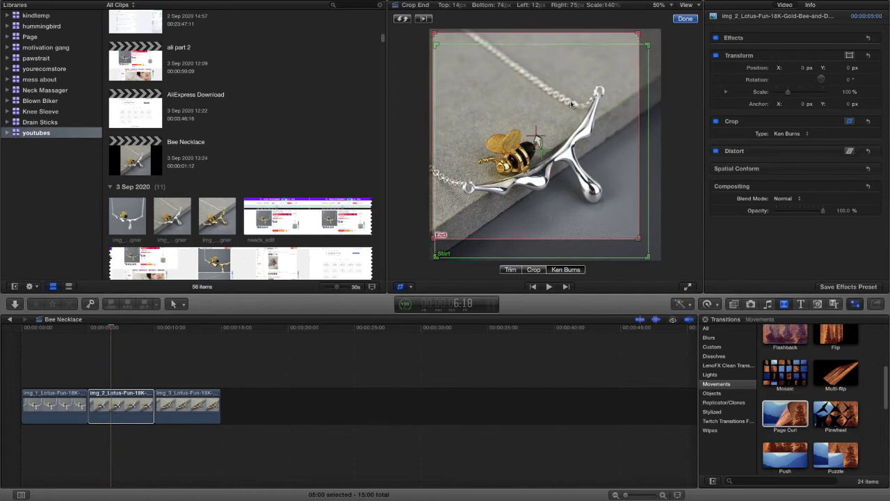
drag(567, 100, 574, 103)
click(436, 46)
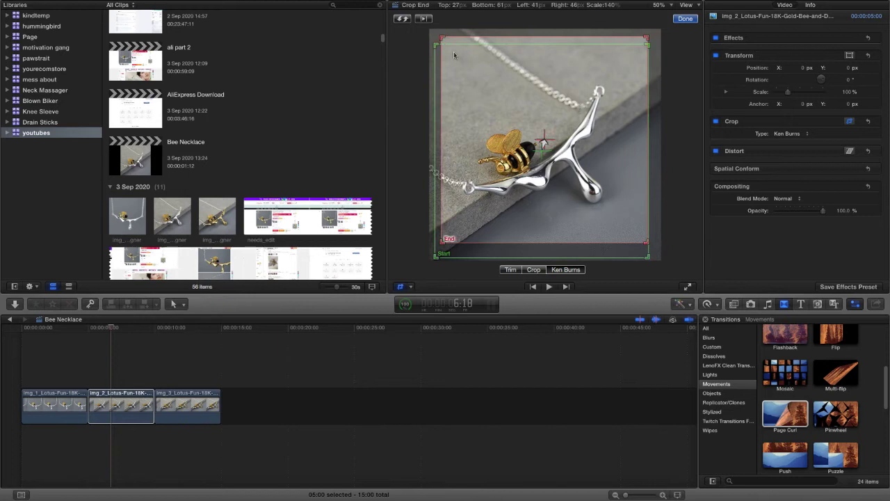
drag(436, 46, 546, 139)
drag(583, 183, 552, 159)
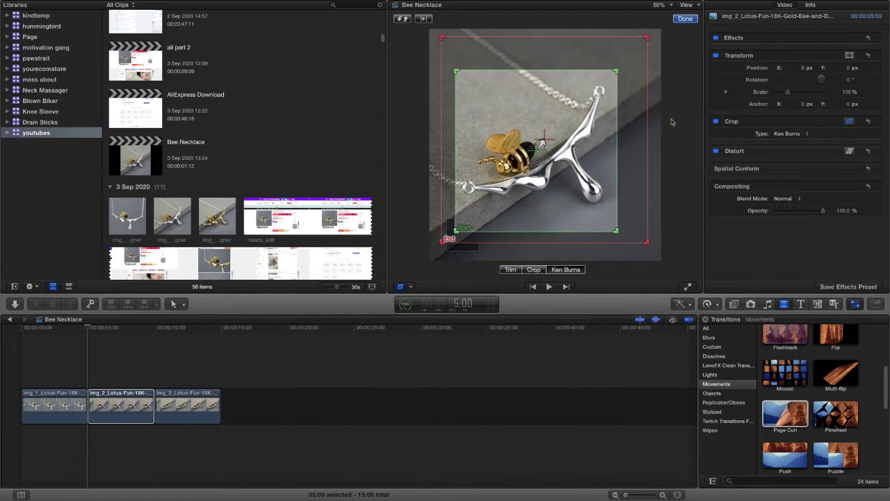
click(646, 240)
drag(648, 246, 657, 252)
drag(637, 172, 634, 175)
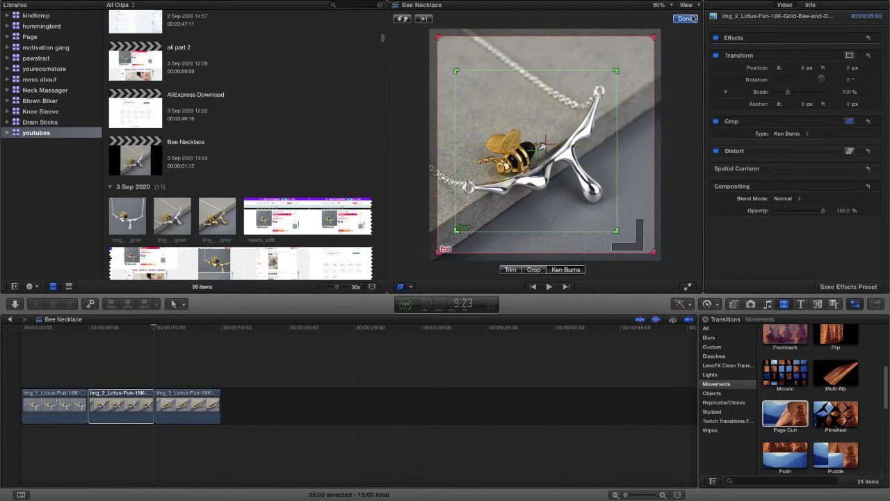
click(693, 18)
click(158, 330)
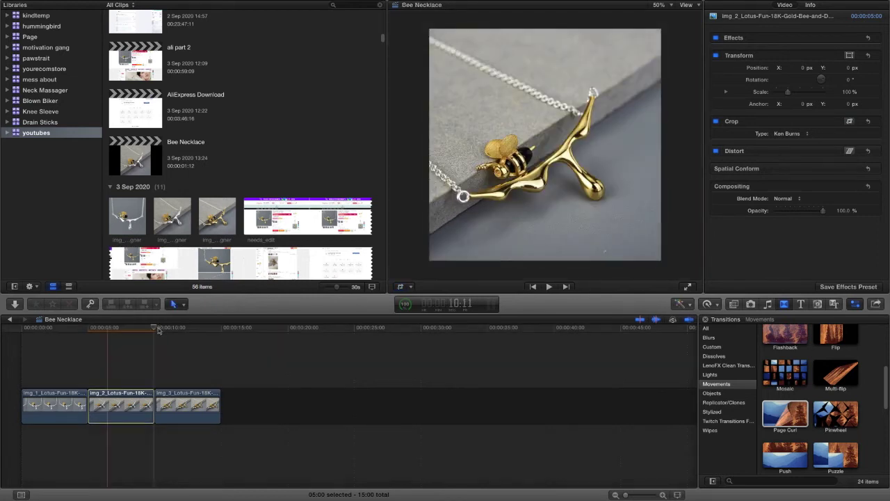
click(9, 332)
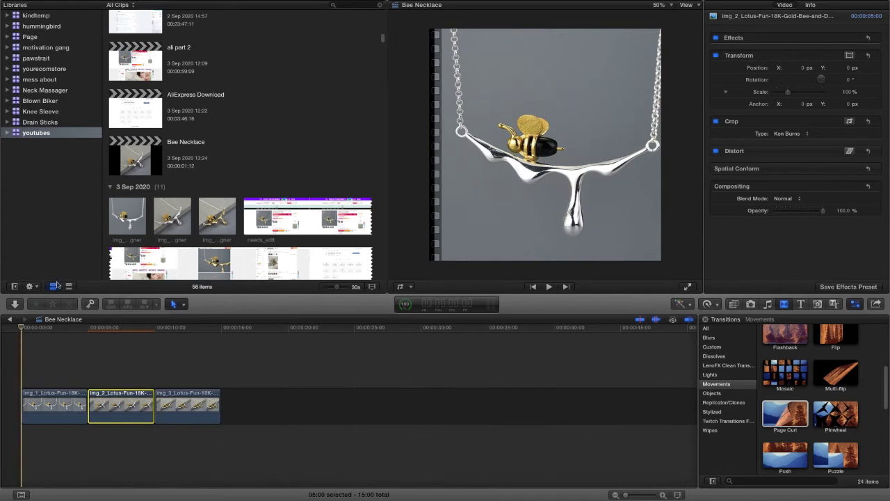
key(space)
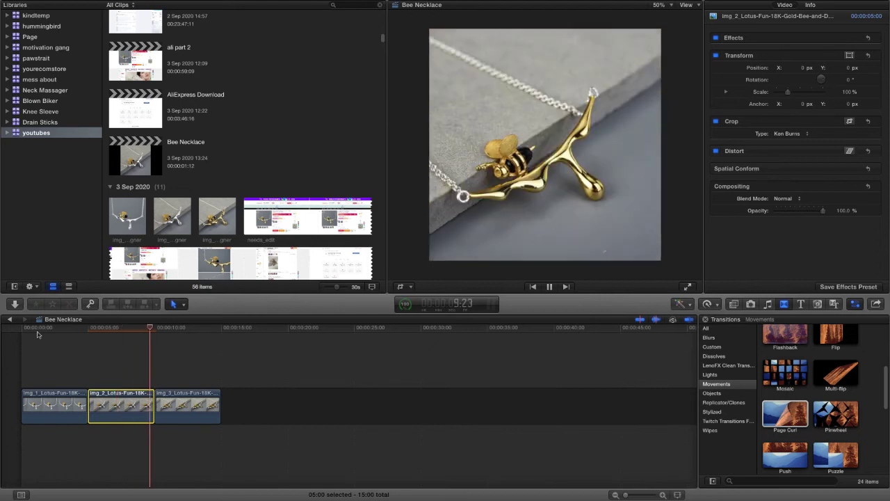
key(space)
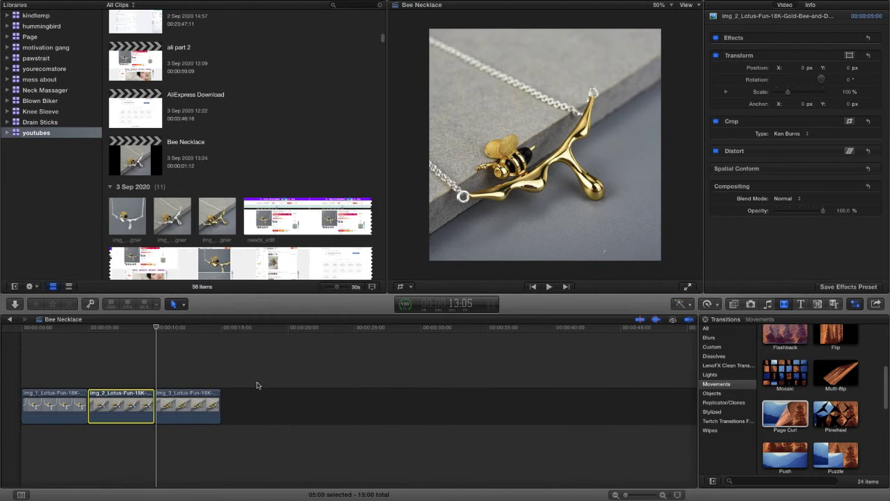
Drop the Directional blur transition between the first two photos, undoing the storyline shift.
click(714, 340)
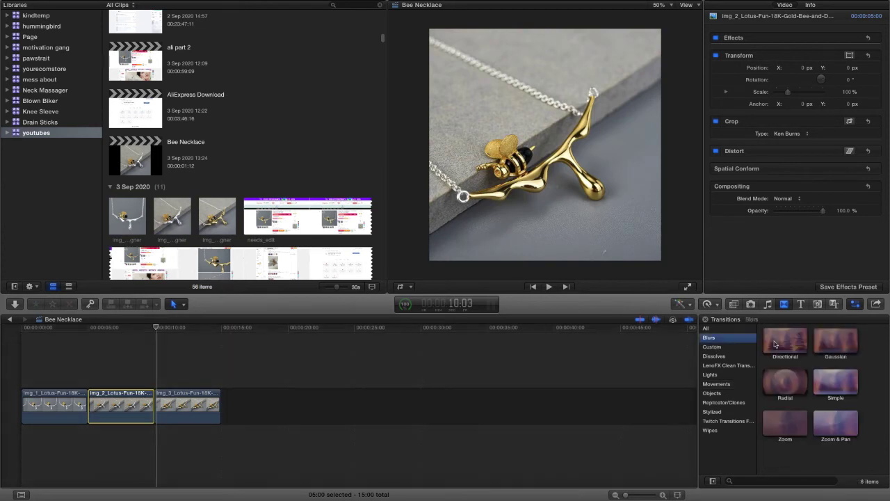
click(781, 346)
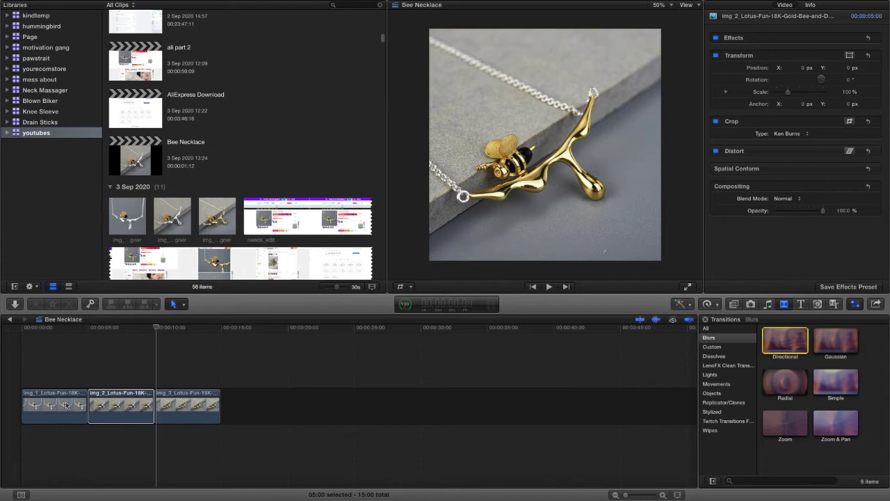
drag(83, 393, 69, 333)
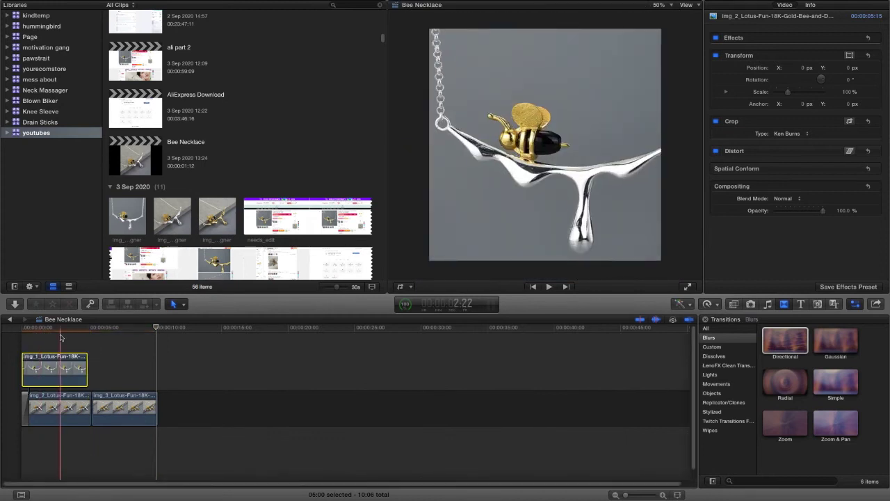
key(super+z)
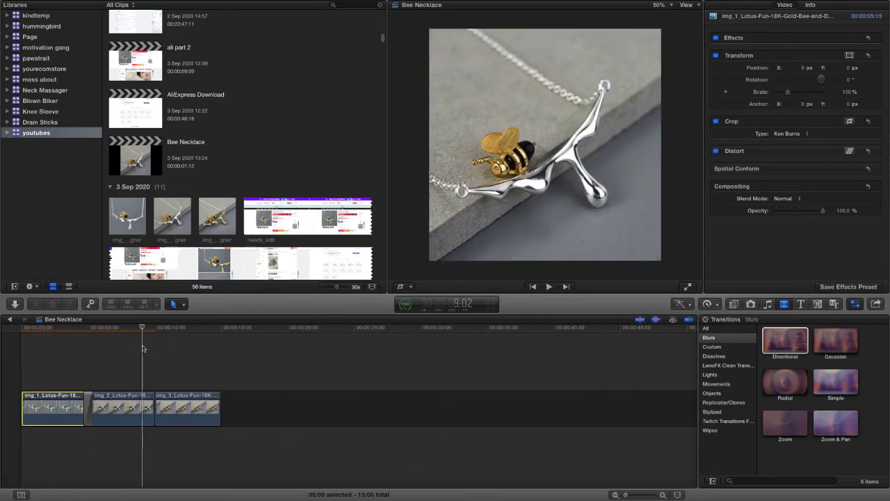
Play the timeline from the start to preview the Directional transition.
click(89, 344)
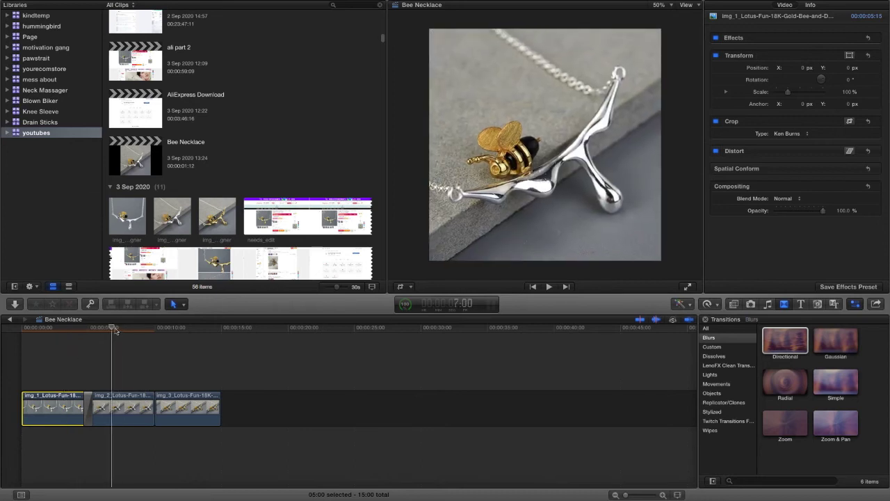
key(Home)
key(space)
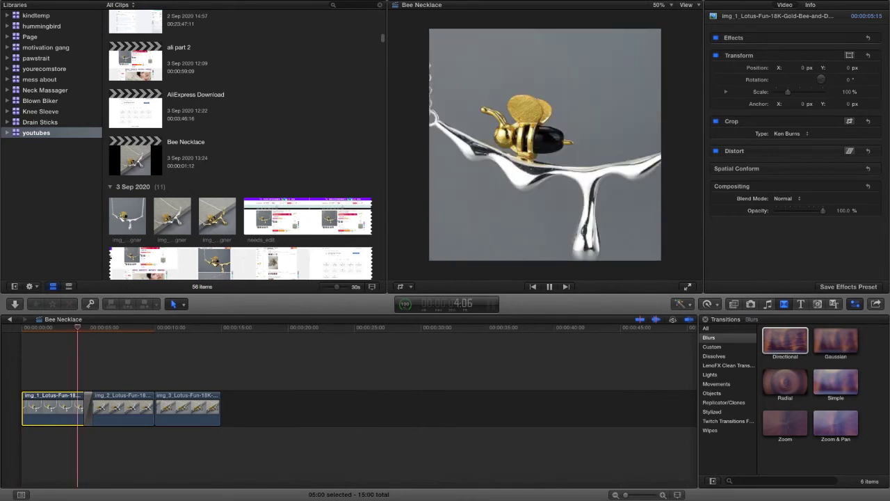
key(Home)
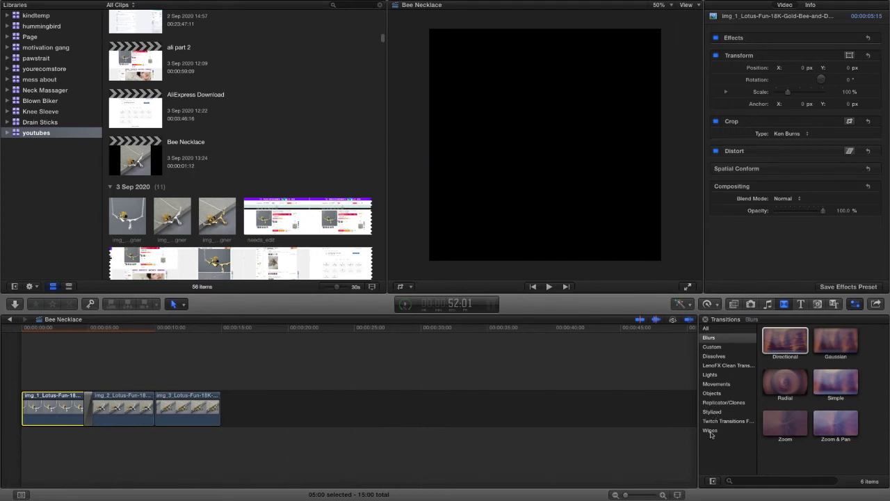
Place the Chevron wipe transition between the second and third photos.
click(710, 432)
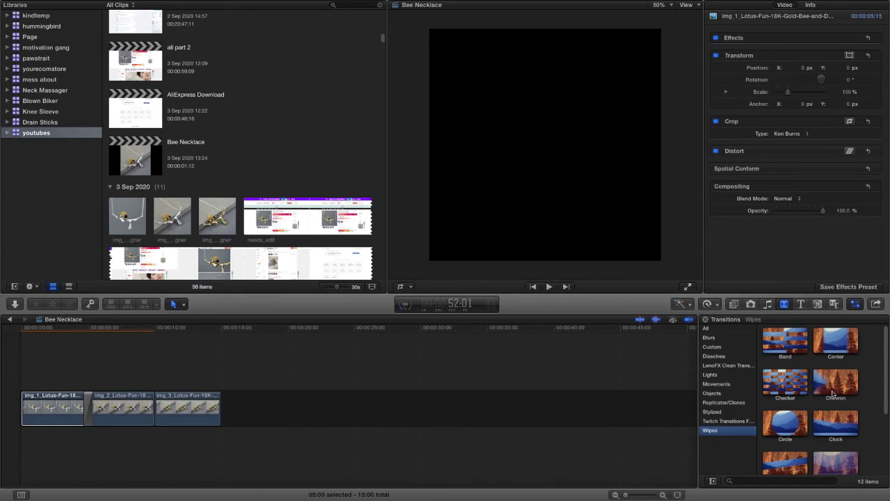
click(838, 383)
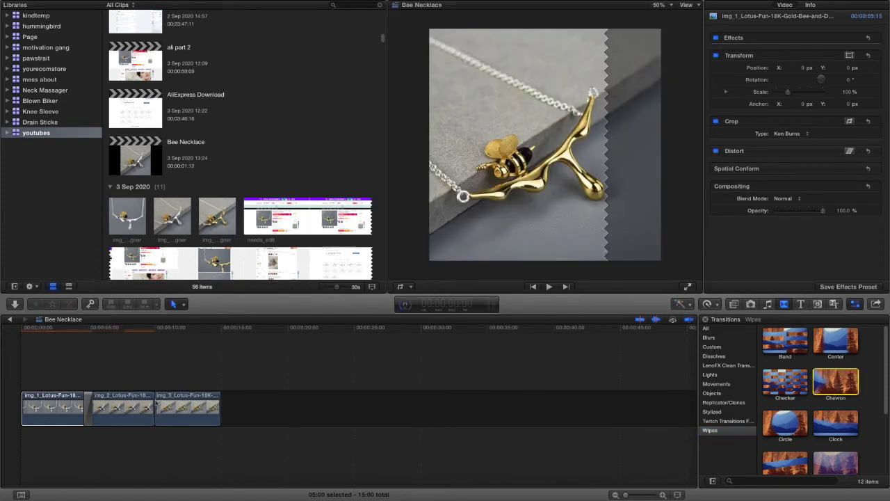
drag(155, 404, 155, 403)
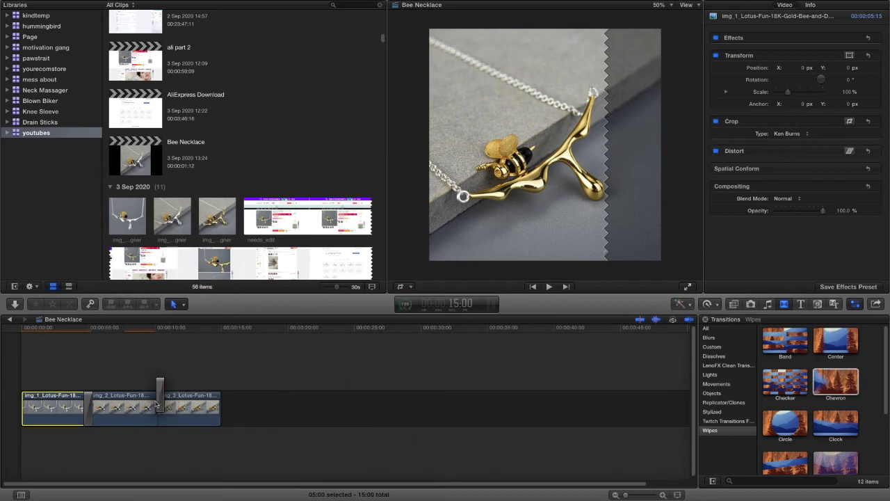
click(155, 405)
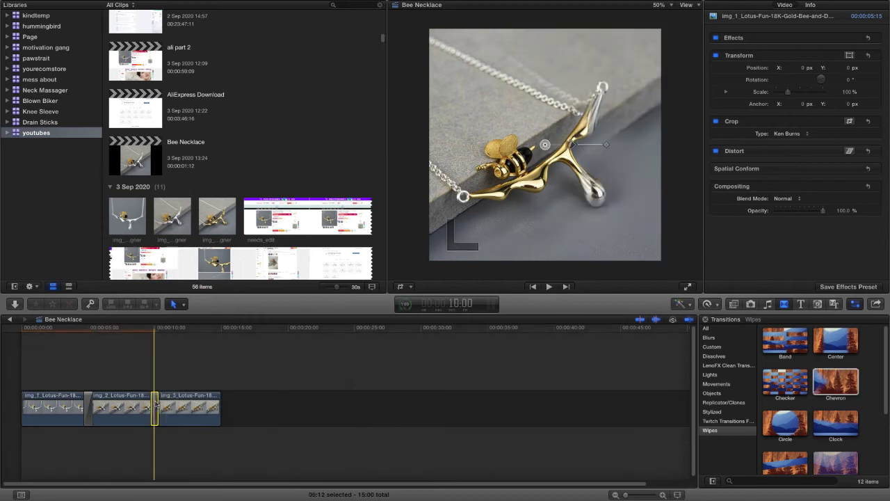
Give img_3 a Ken Burns zoom-in by tightening its End frame toward the bee.
click(197, 404)
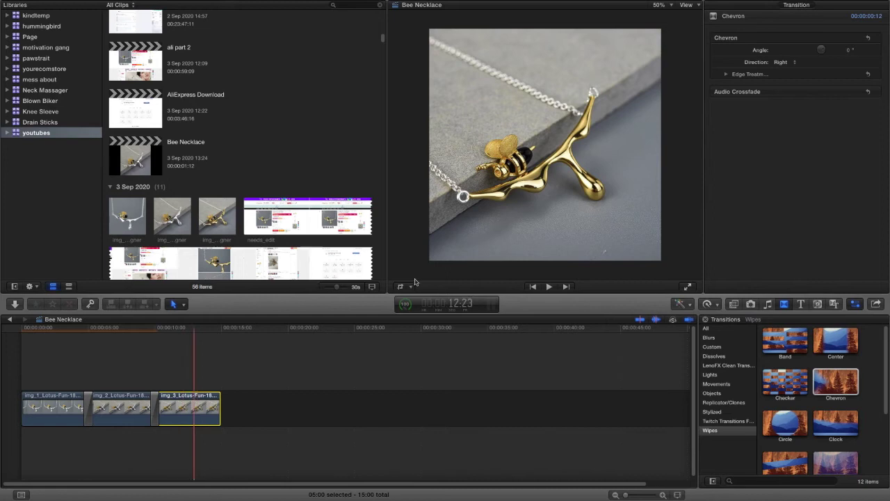
click(122, 403)
key(shift+c)
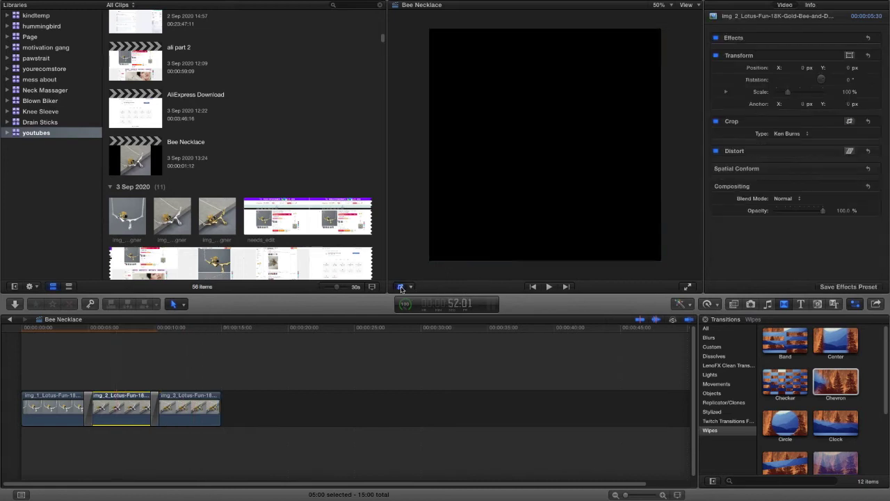
click(180, 407)
key(shift+c)
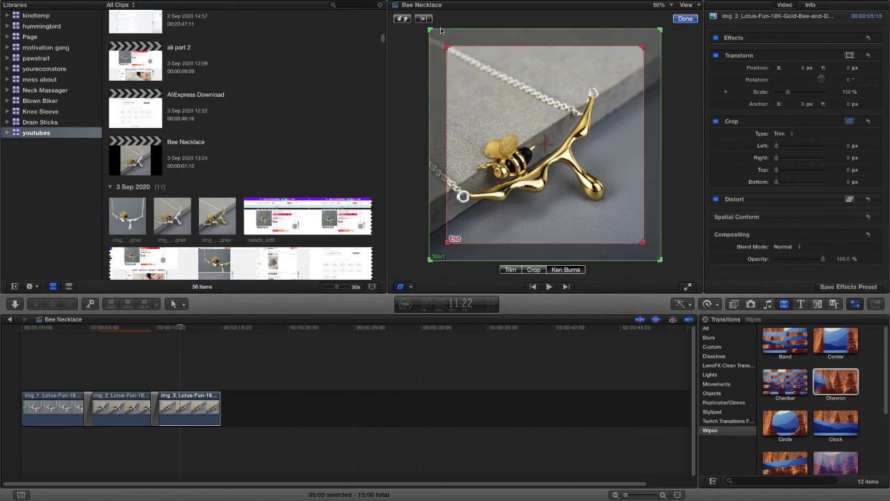
drag(473, 74, 547, 161)
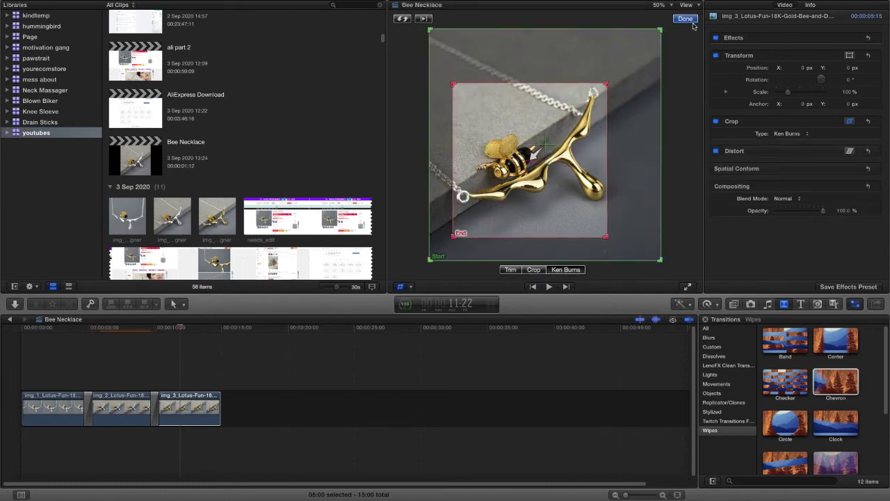
click(686, 19)
click(181, 406)
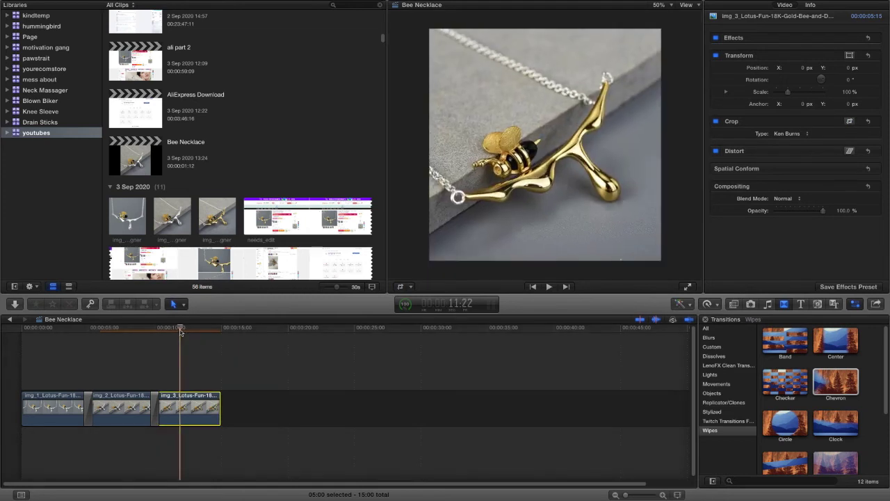
click(15, 333)
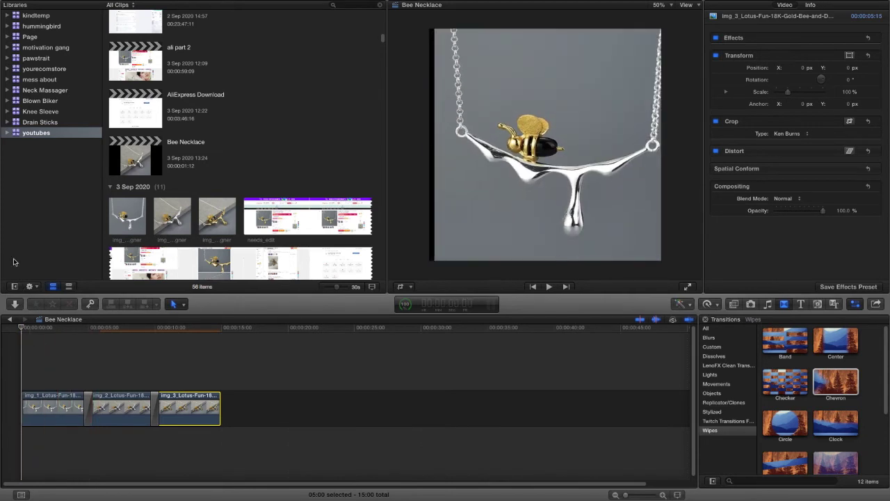
key(space)
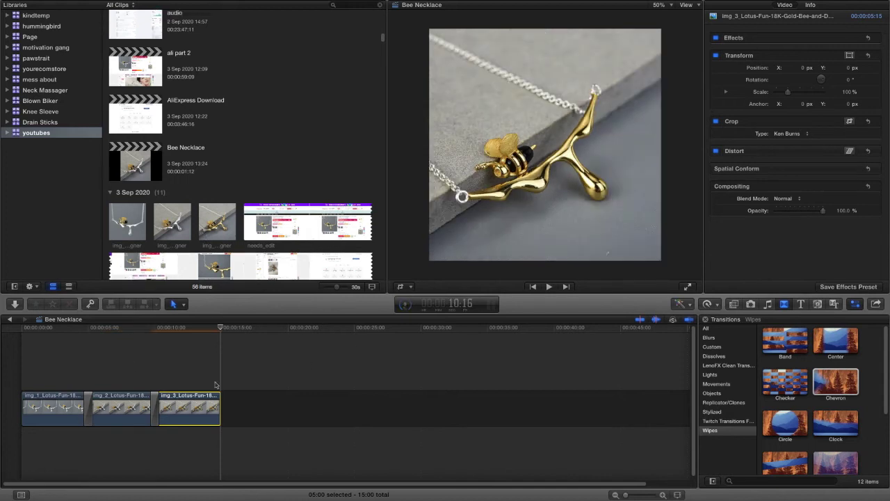
In Finder, open the description_images folder and select img_5.
mouse_move(96, 255)
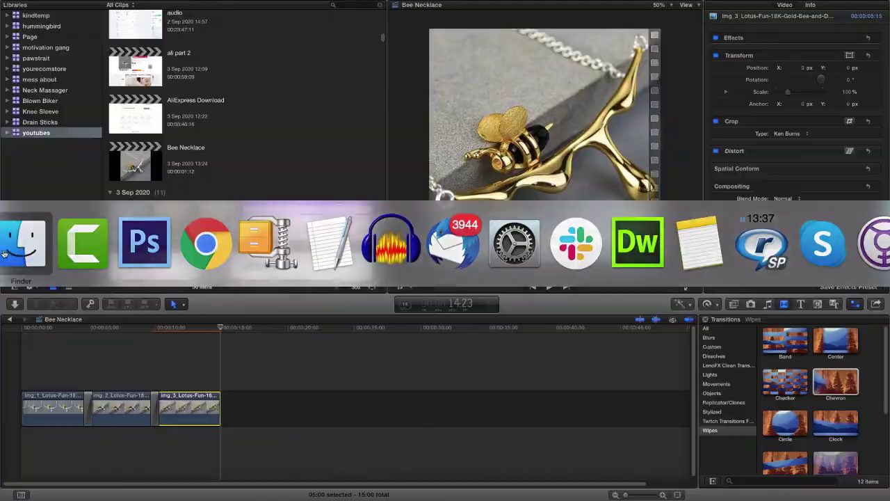
click(23, 244)
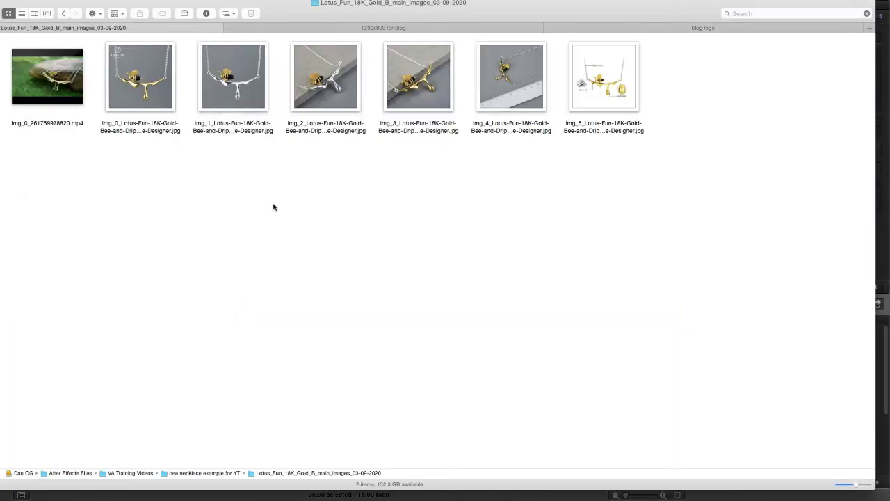
key(super+Up)
double_click(104, 67)
key(super+Up)
double_click(88, 49)
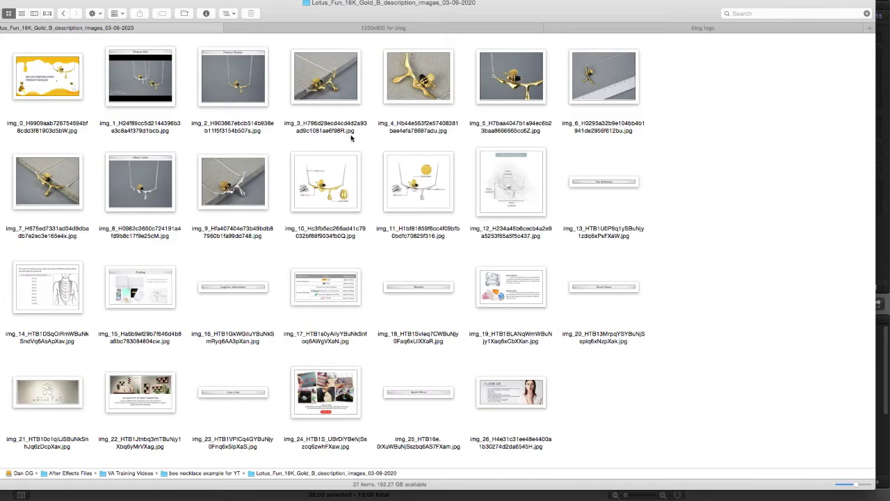
click(513, 80)
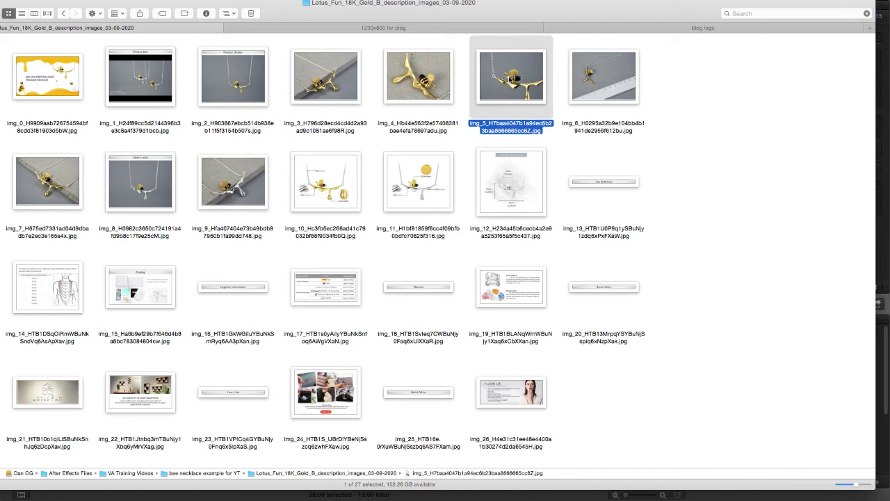
Drag img_5 from Finder onto the end of the Final Cut Pro timeline.
key(super+Tab)
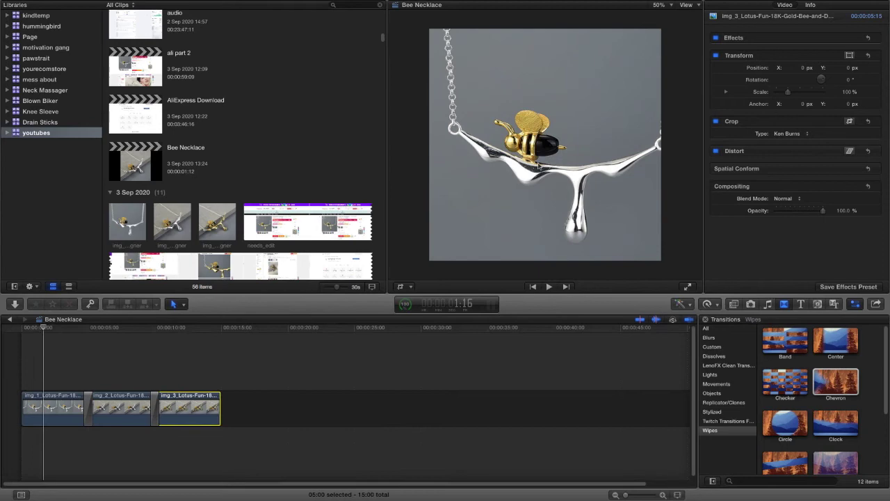
key(super+Tab)
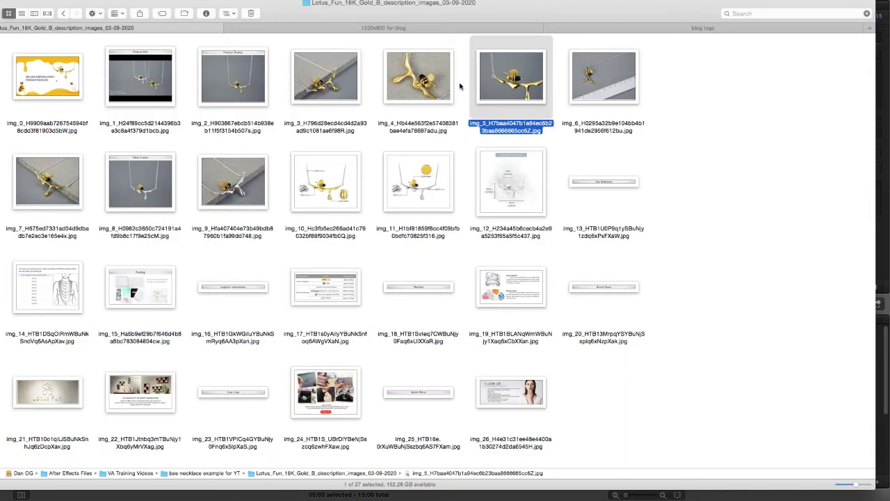
drag(516, 78, 236, 409)
key(super+Tab)
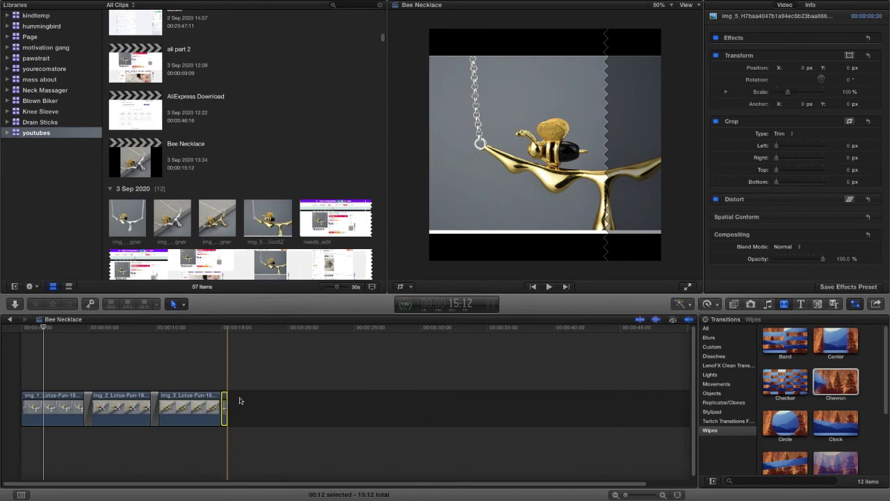
Enter 5:00 as the img_5 clip's duration and park the playhead on it.
click(487, 309)
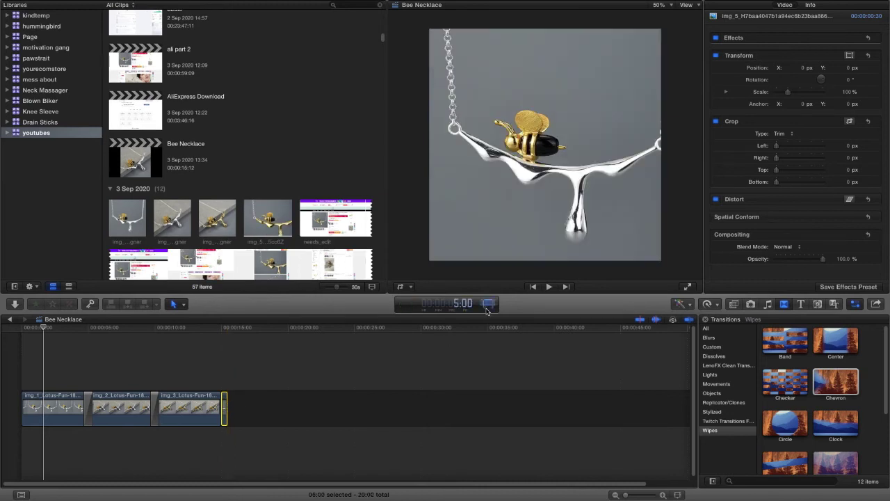
key(Return)
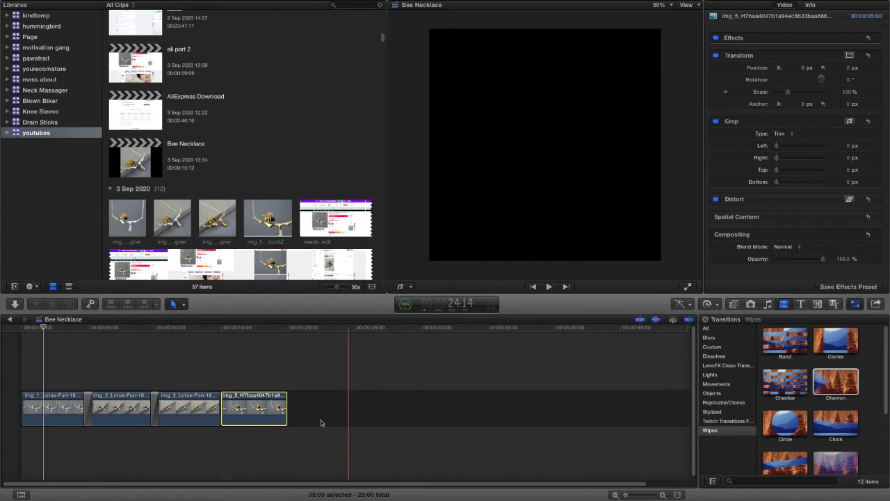
click(251, 359)
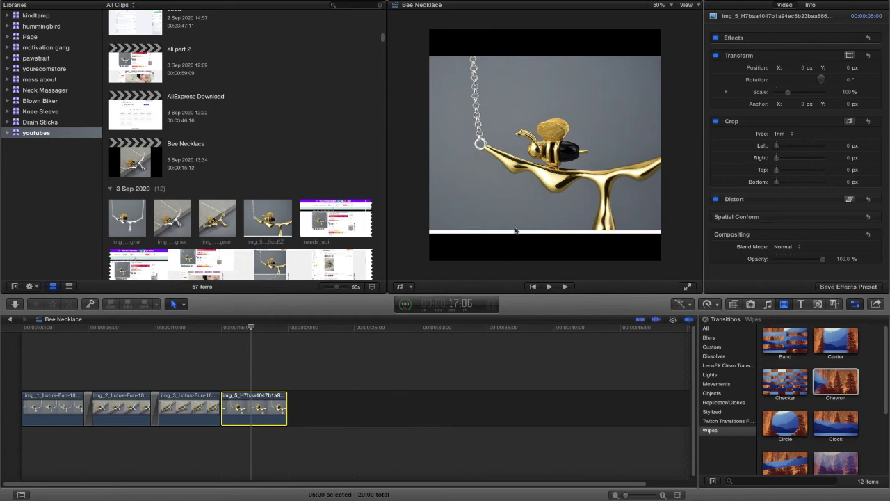
Scale img_5 to about 145% with the Inspector's Scale slider so it fills the square.
click(401, 287)
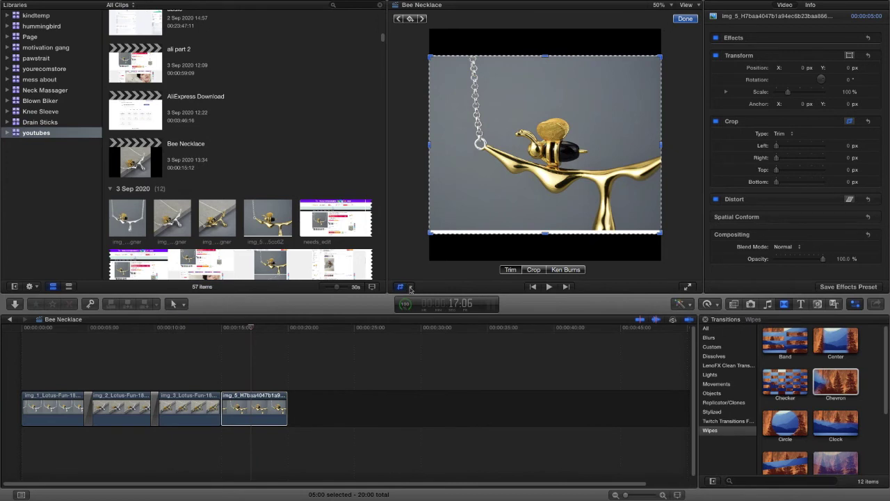
click(410, 288)
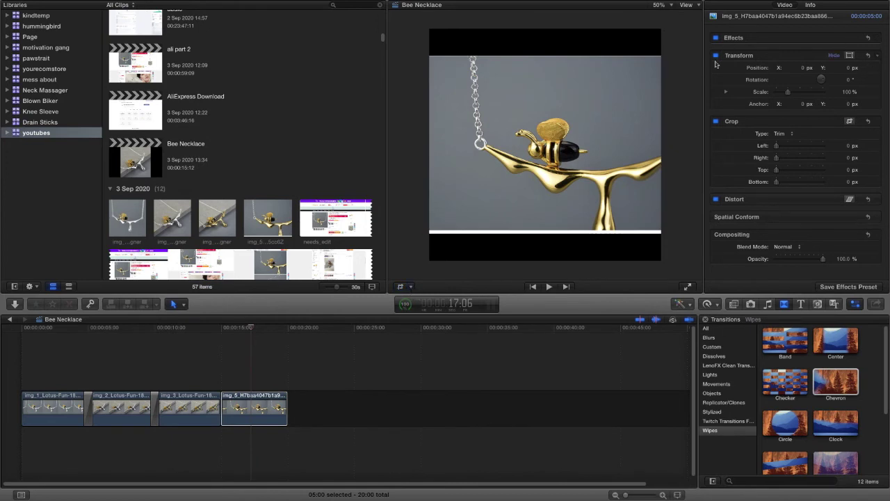
click(412, 287)
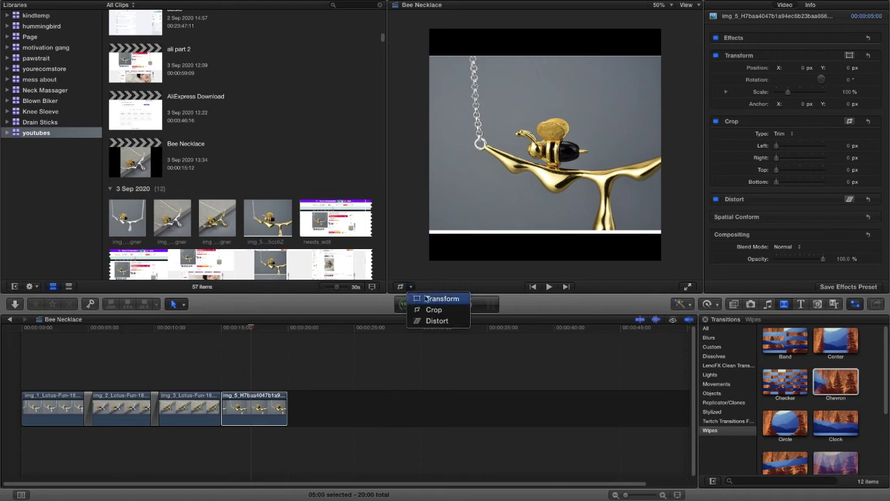
click(427, 298)
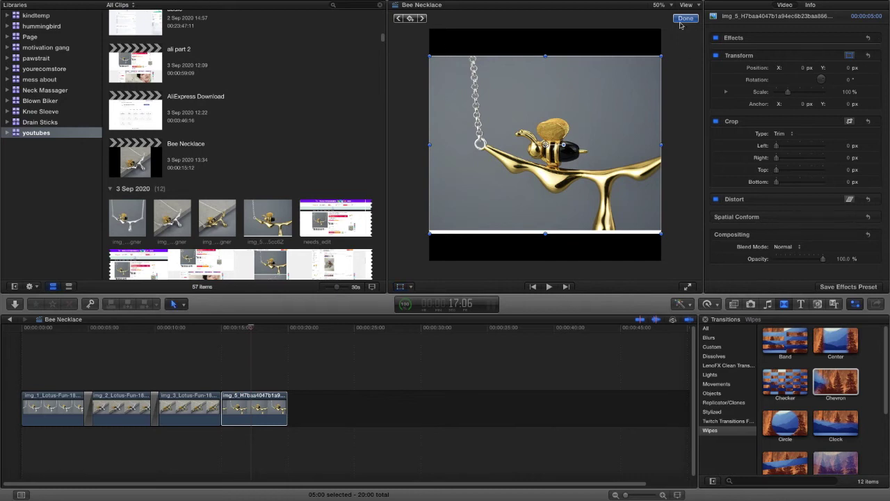
click(684, 19)
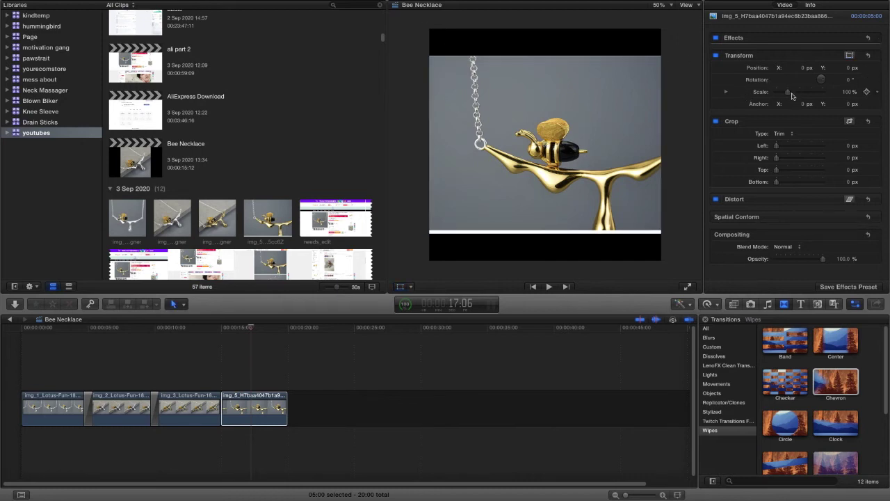
drag(790, 95, 792, 94)
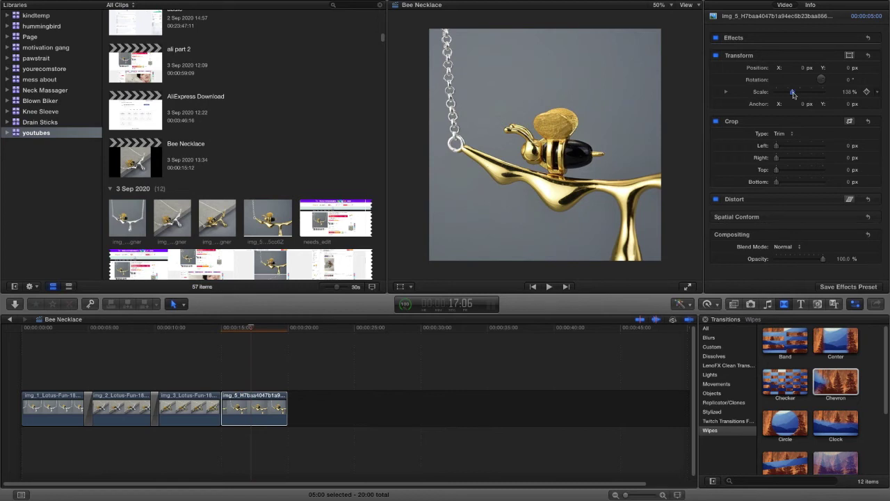
drag(793, 95, 794, 94)
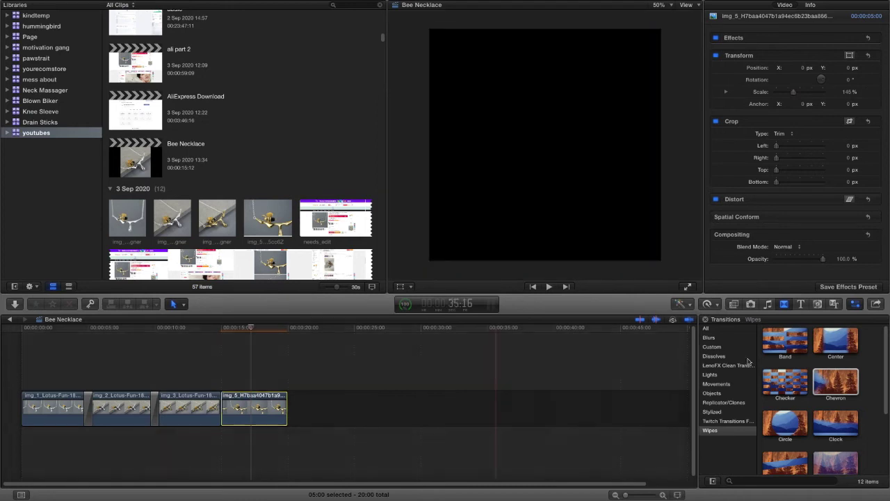
Add a Simple blur transition just before the img_5 clip.
click(708, 338)
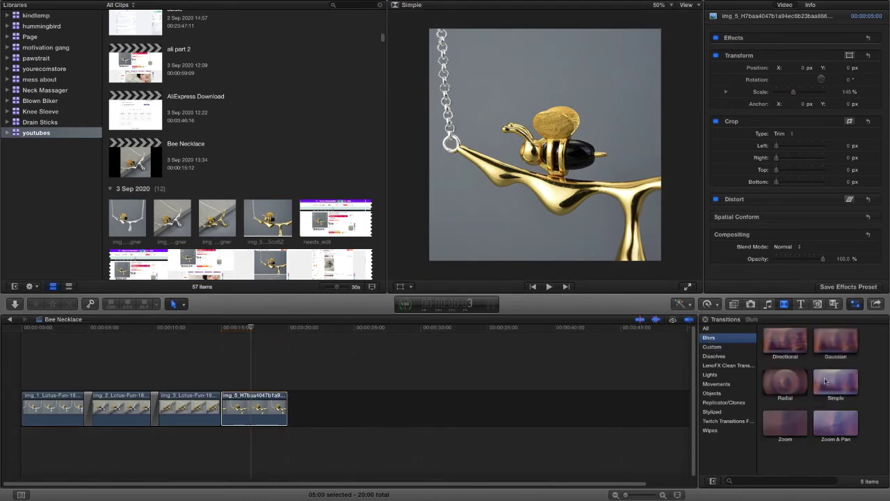
click(830, 382)
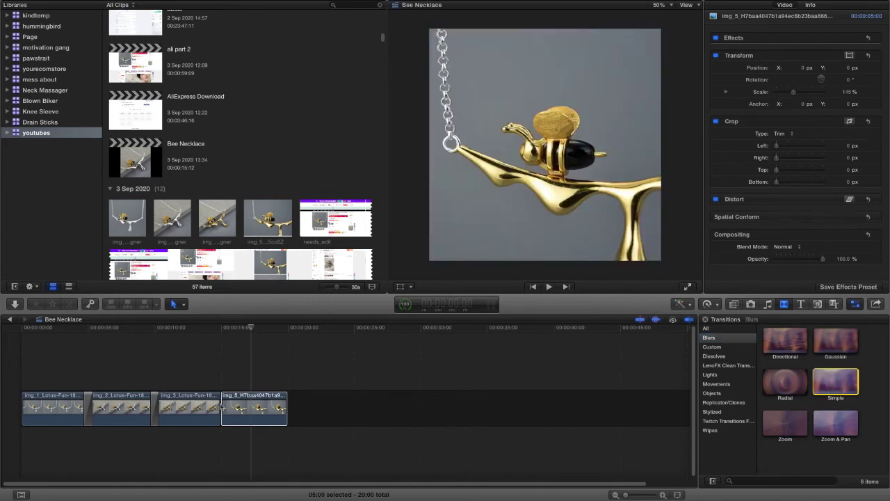
drag(221, 407, 223, 407)
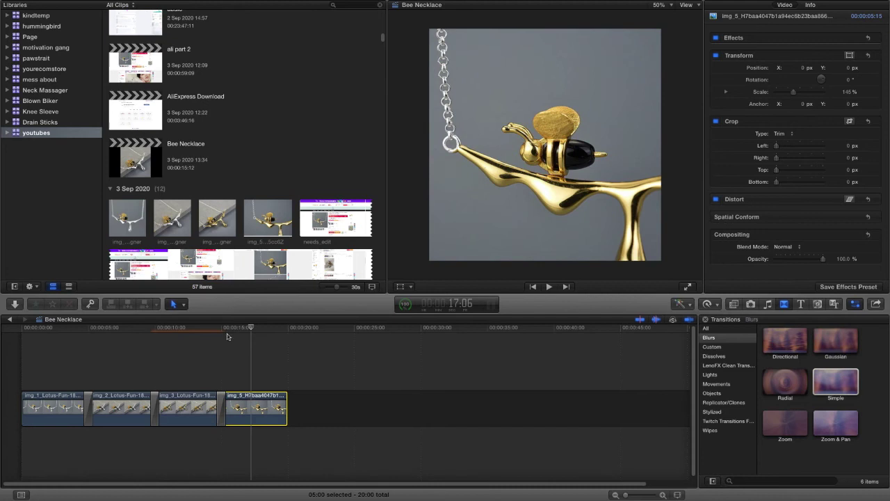
Play back from about 7 seconds, then select the Directional transition between img_1 and img_2.
drag(163, 331, 119, 336)
key(space)
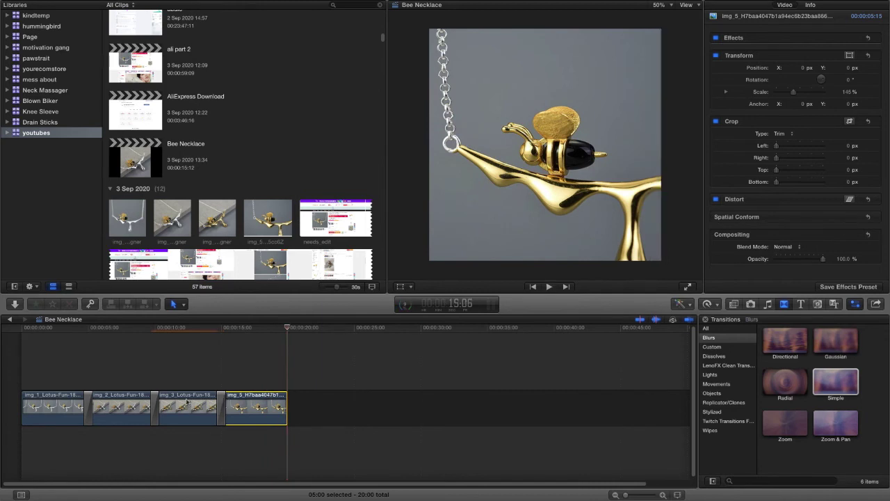
click(153, 405)
click(87, 404)
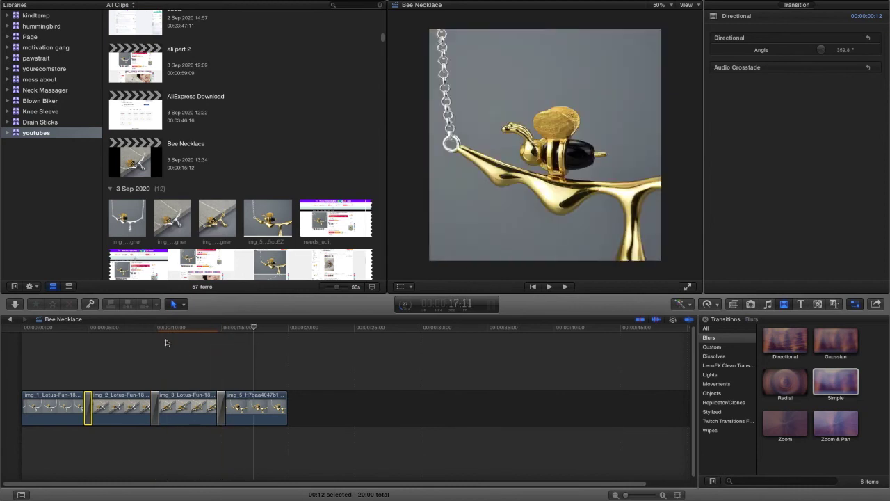
Open Downloads > BENSOUND MUSIC in icon view and drag bensound-acousticbreeze.mp3 toward Final Cut Pro.
key(super+Tab)
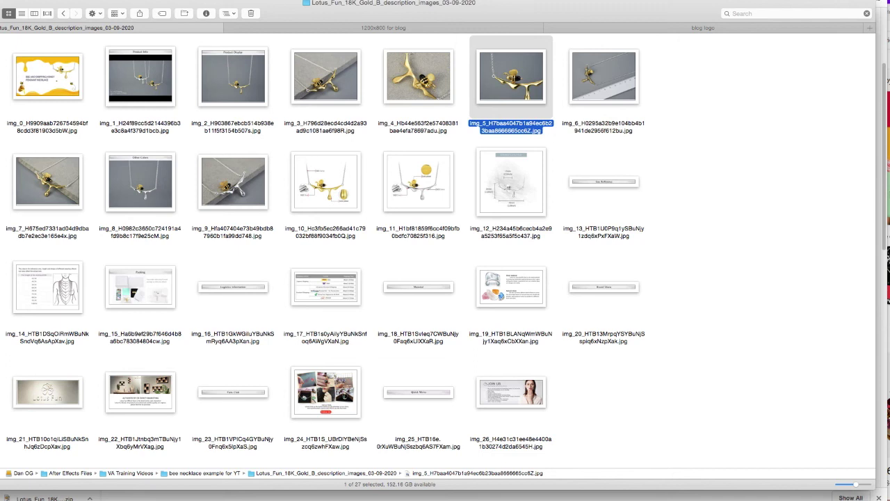
key(alt+super+l)
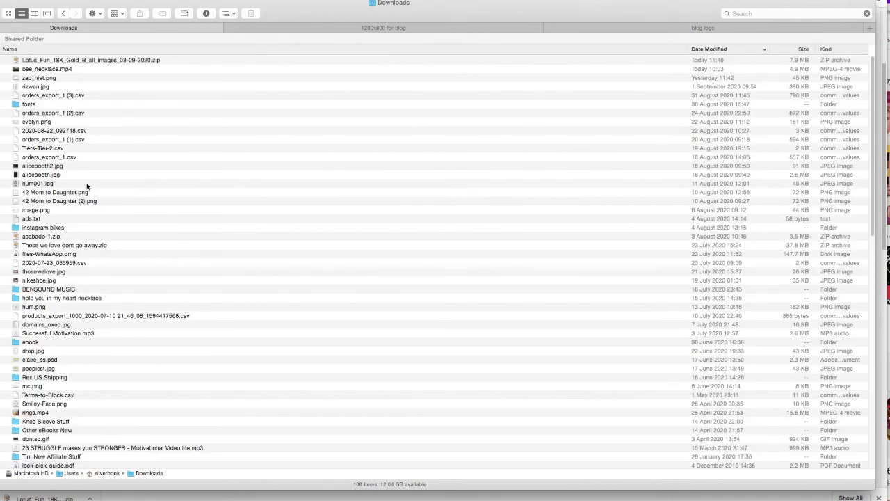
double_click(26, 291)
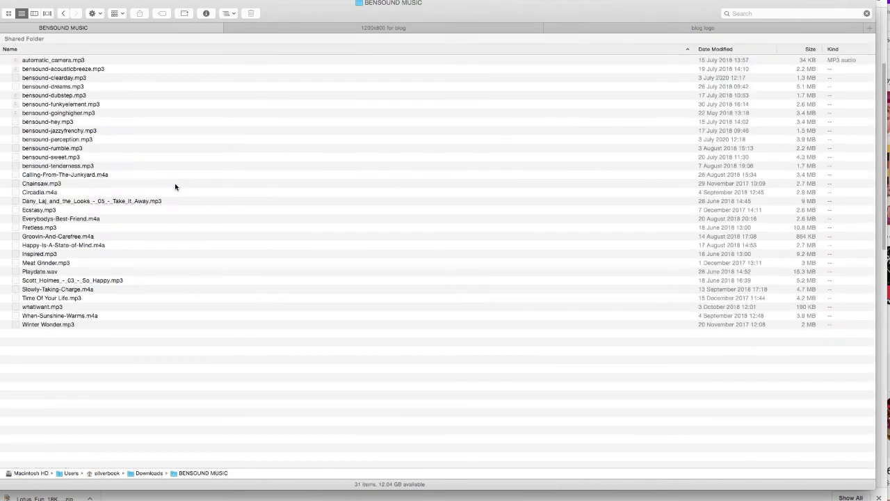
click(9, 14)
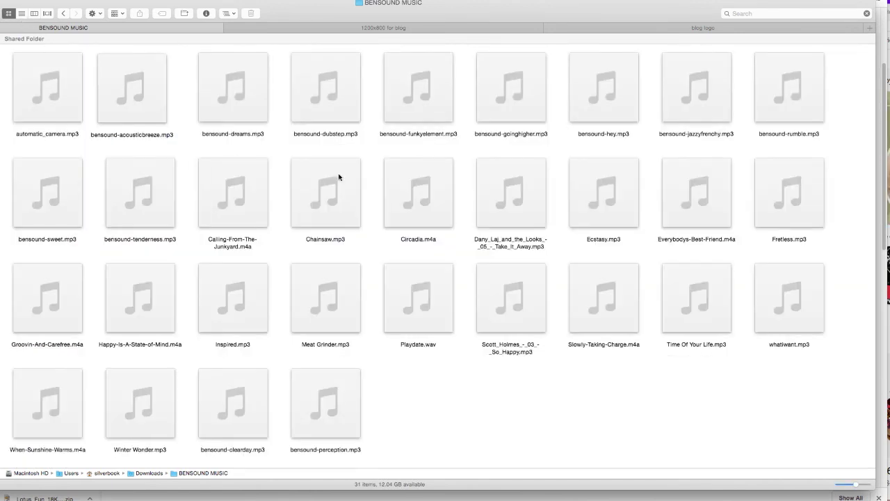
click(142, 72)
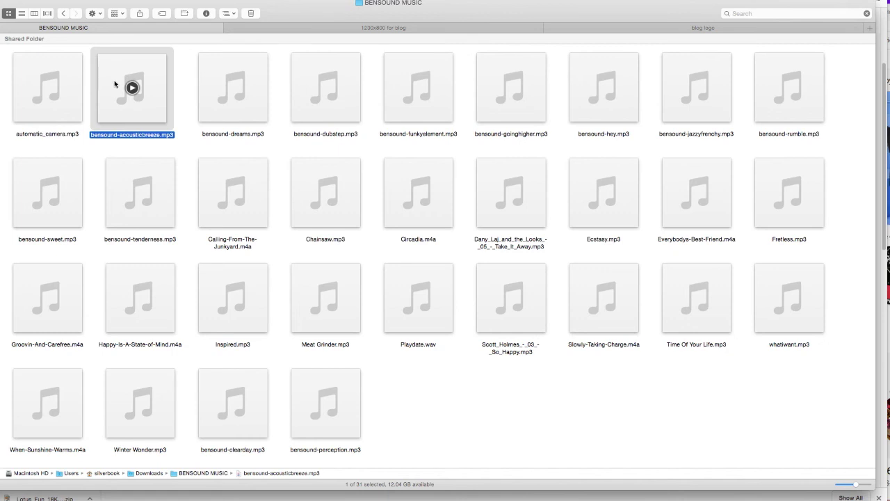
drag(115, 84, 294, 258)
drag(117, 85, 188, 129)
key(super+Tab)
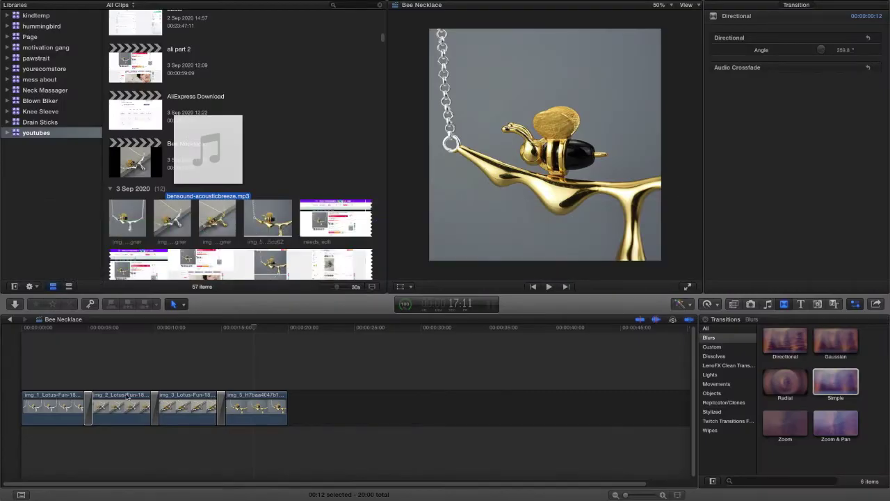
Place bensound-acousticbreeze.mp3 at the timeline start, blade it near 26 seconds and delete the remainder.
drag(81, 426, 21, 437)
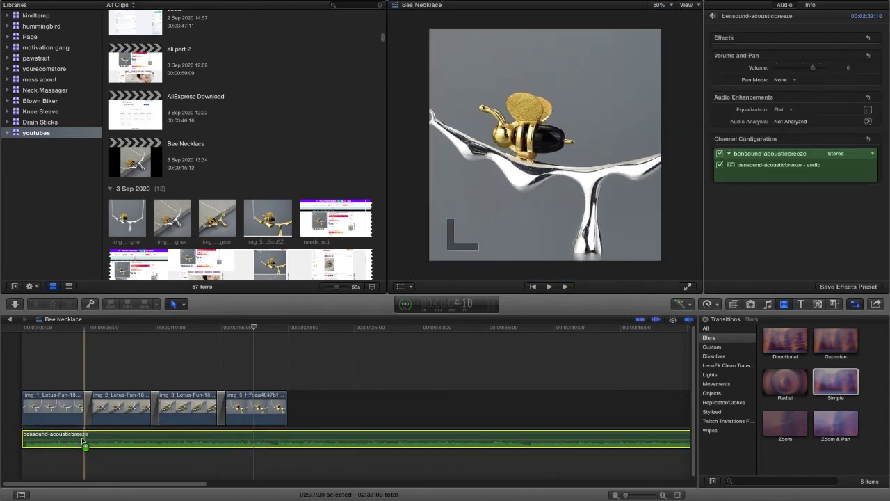
drag(82, 440, 83, 440)
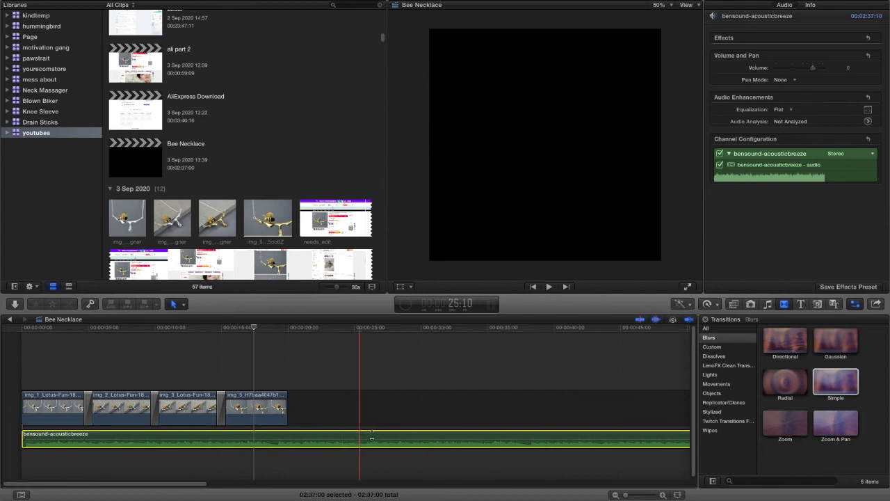
key(b)
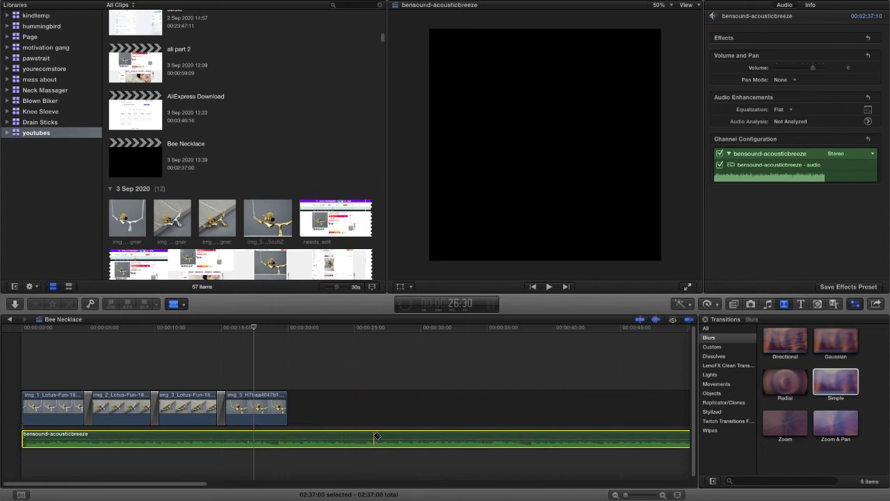
click(384, 437)
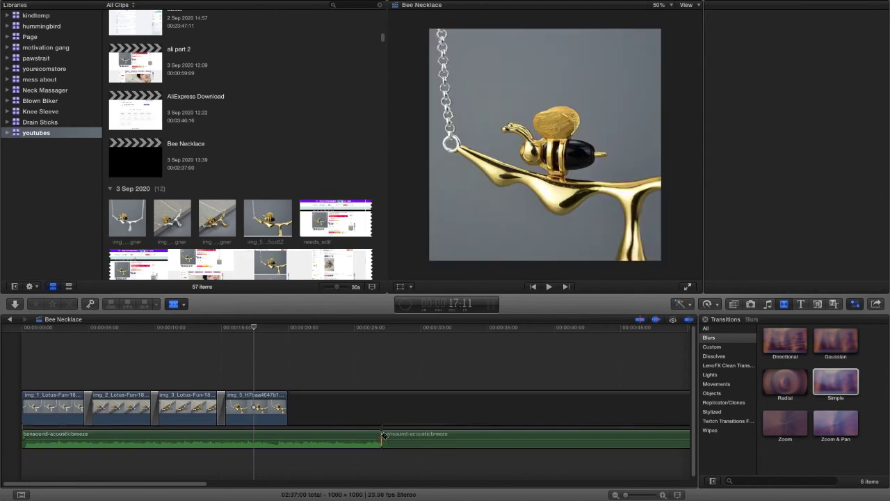
key(a)
click(414, 438)
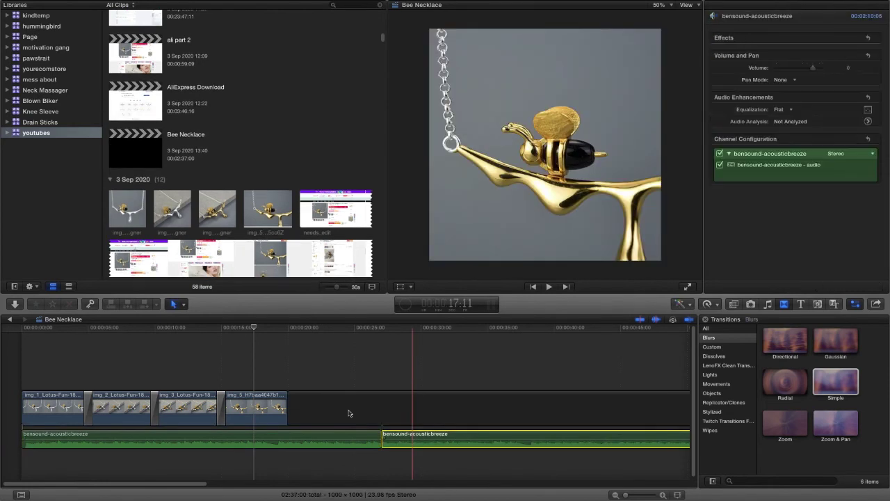
key(Delete)
click(313, 413)
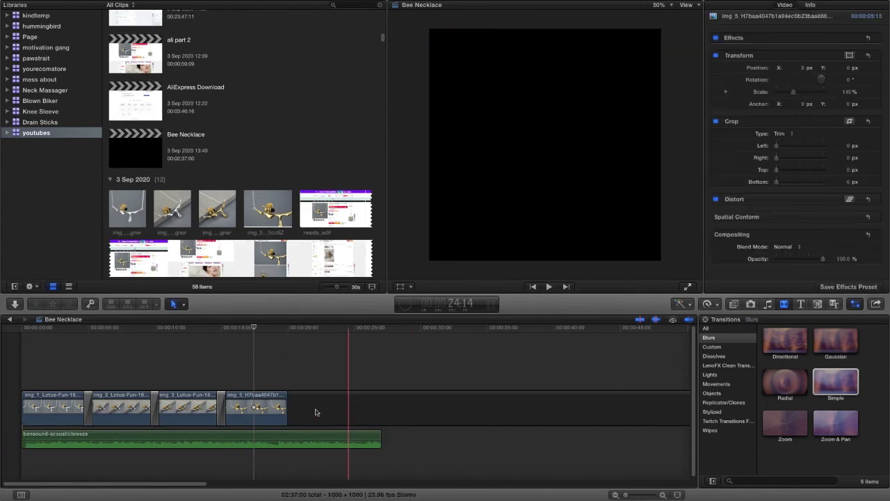
Delete the empty gap after img_5 and lower the music volume to -12 dB.
key(Delete)
click(281, 343)
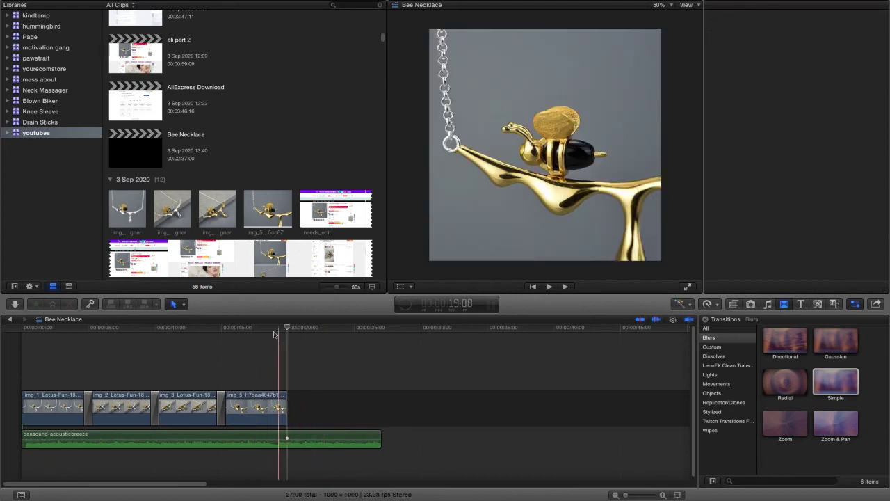
key(super+4)
click(11, 327)
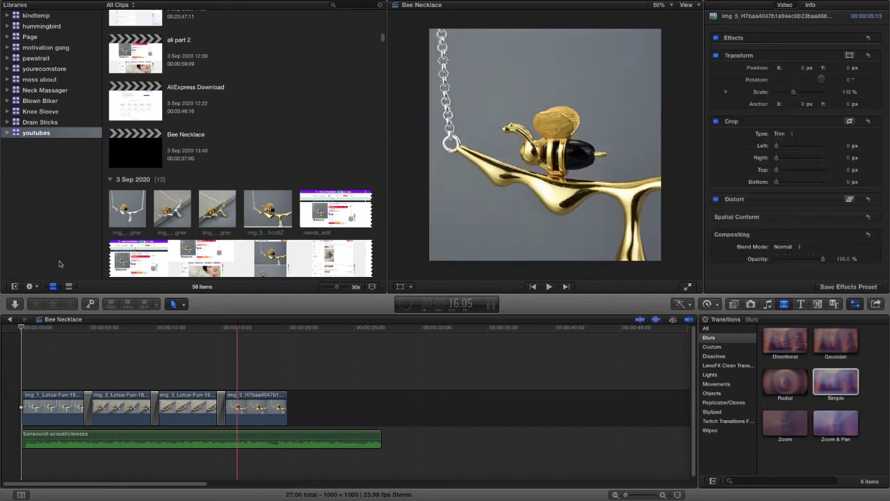
click(162, 440)
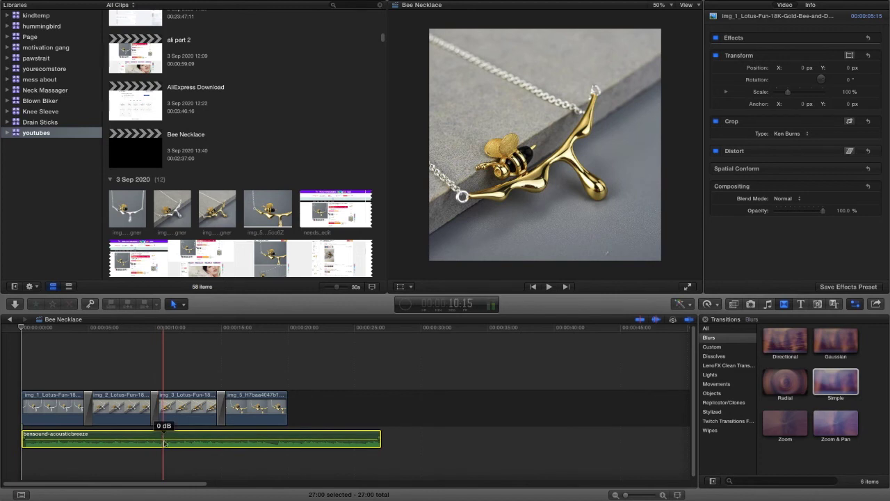
drag(164, 440, 164, 445)
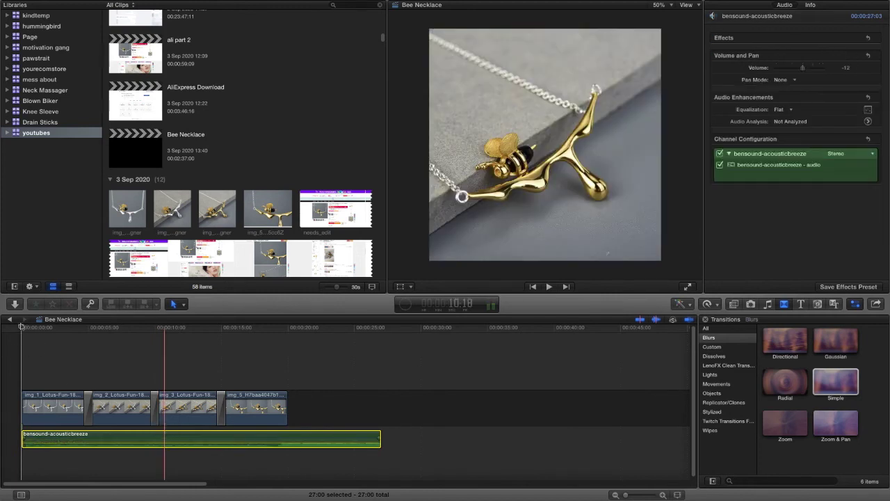
Play the ad through to preview it, then bring Photoshop to the front.
key(space)
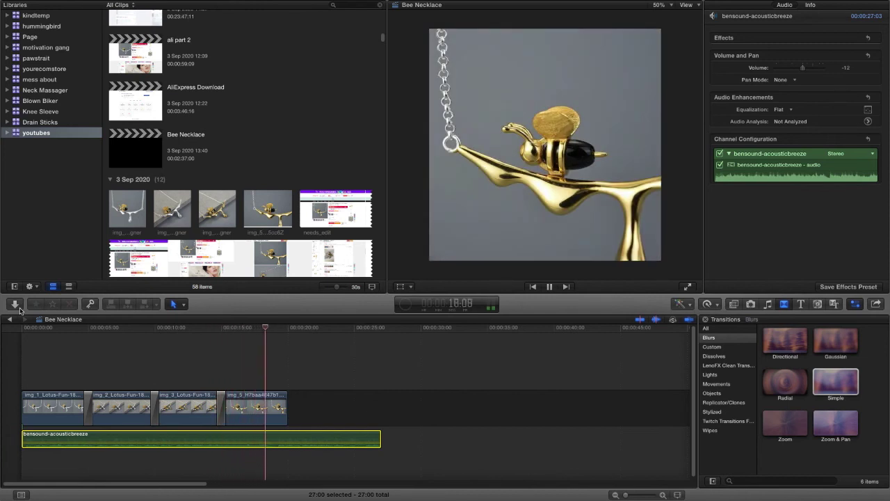
key(space)
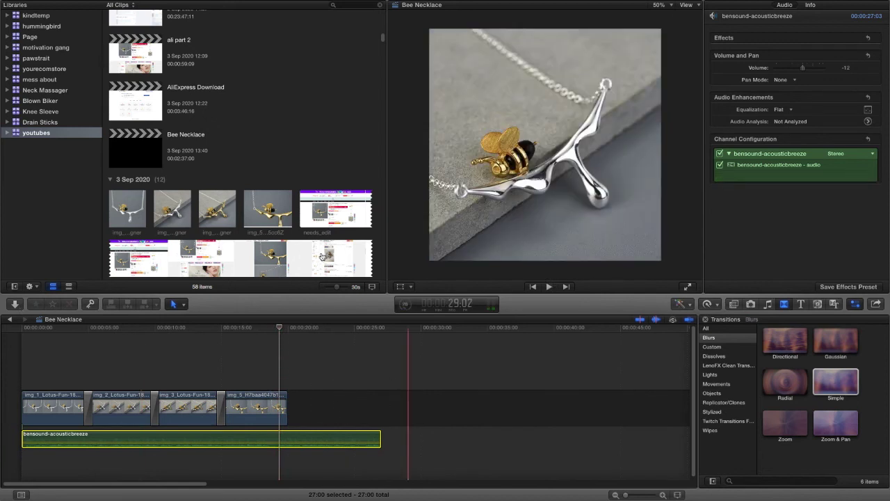
key(super+Tab)
click(207, 240)
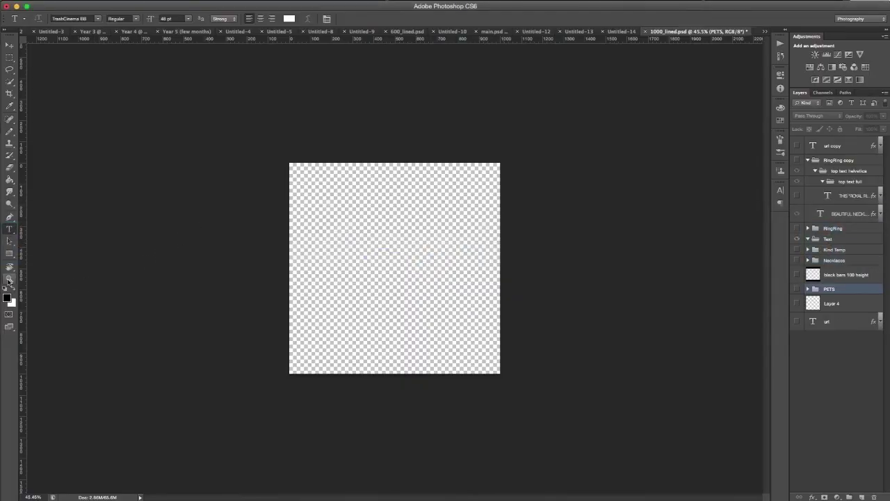
Fit the canvas in view and attempt a black Paint Bucket fill, dismissing the warning.
key(z)
key(super+1)
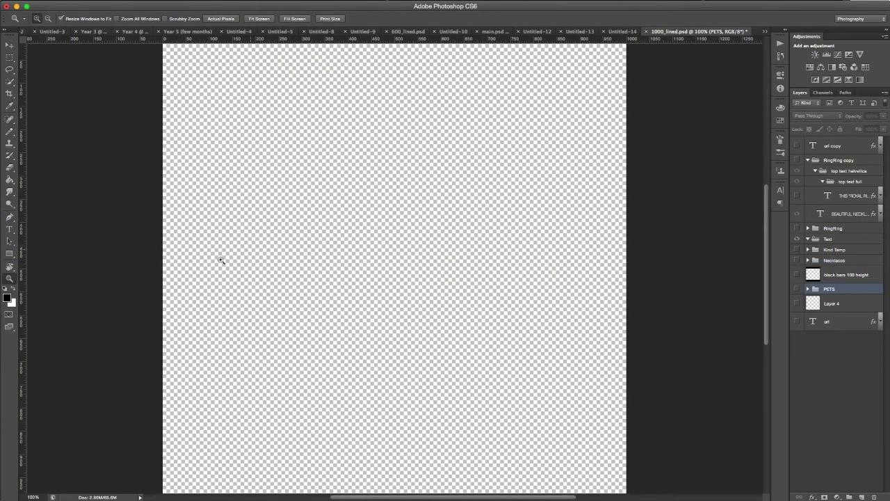
scroll(194, 271, right, 1)
scroll(136, 272, right, 1)
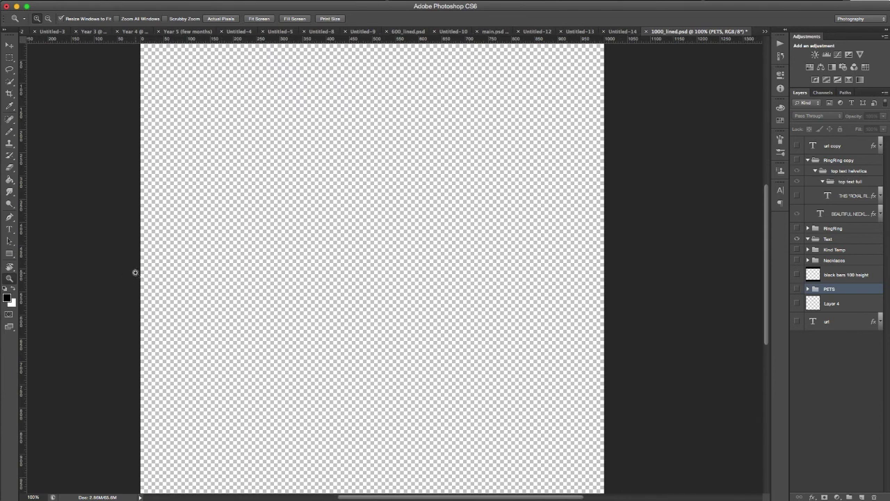
alt+click(161, 274)
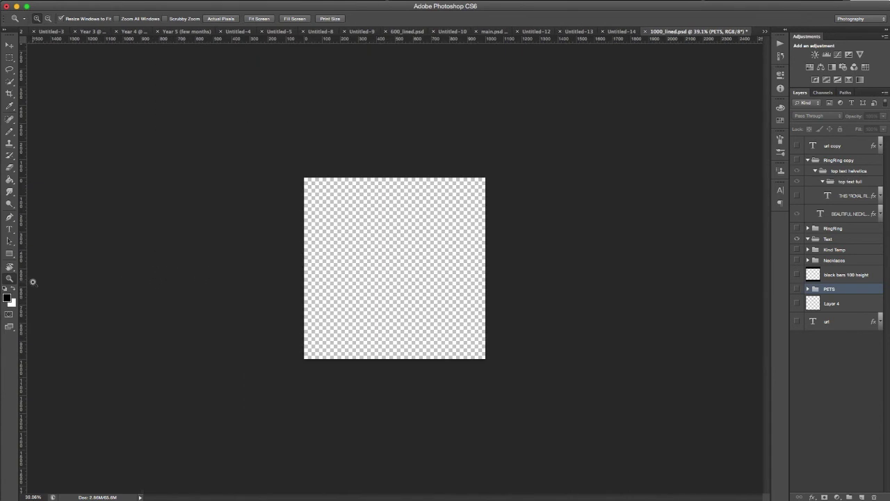
key(g)
click(402, 247)
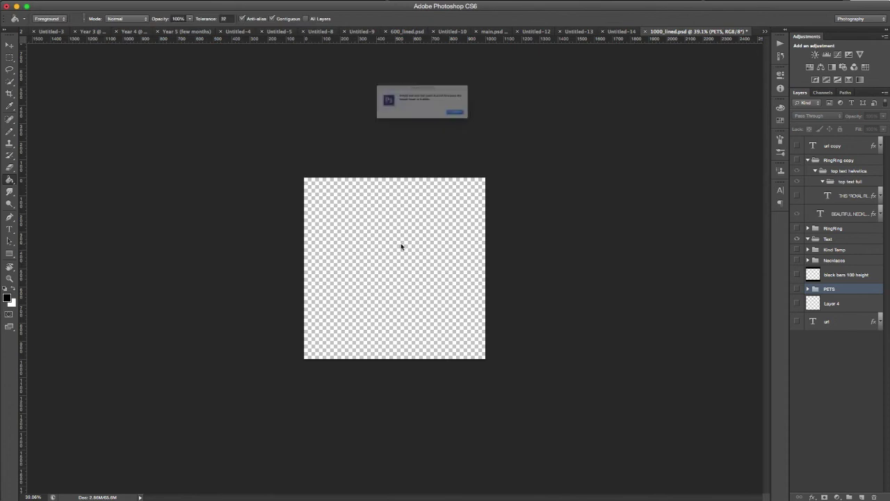
key(Return)
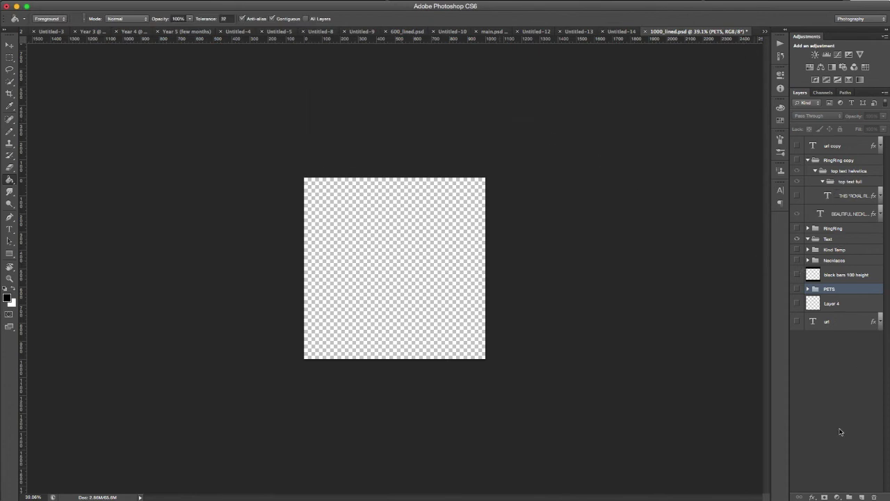
Add Layer 7 at the top of the stack, fill it black, and make white the painting colour.
click(861, 495)
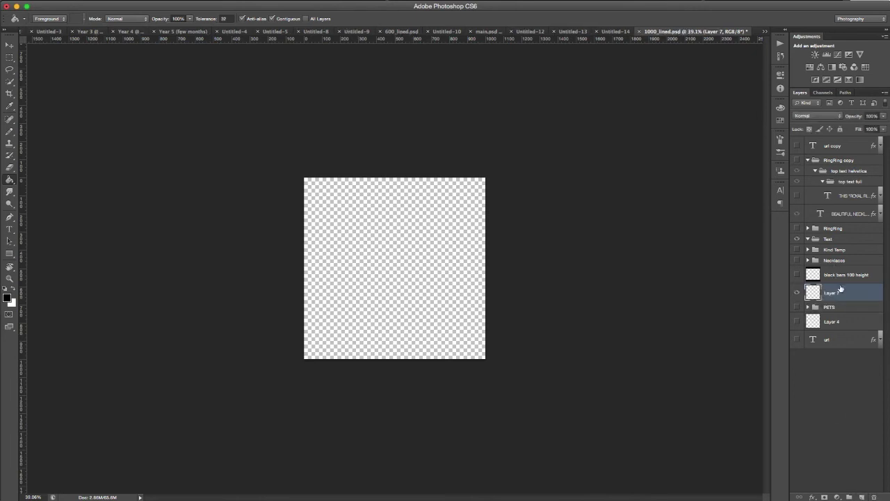
drag(841, 289, 829, 139)
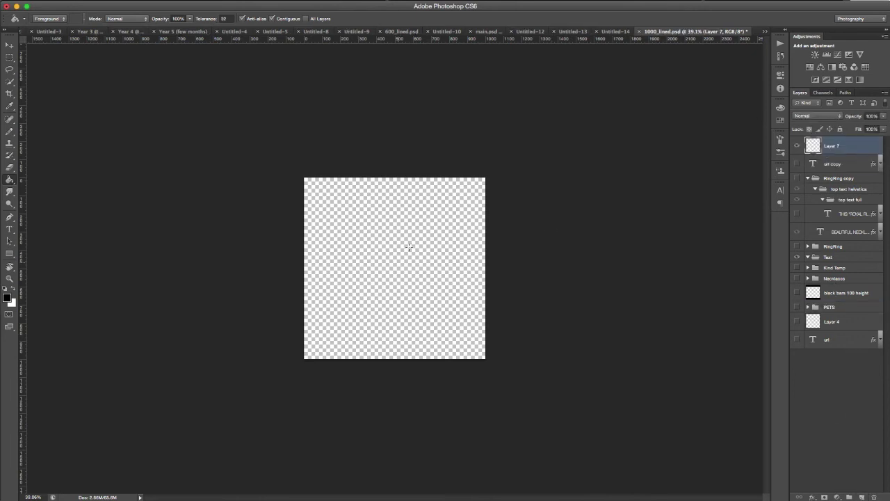
click(472, 263)
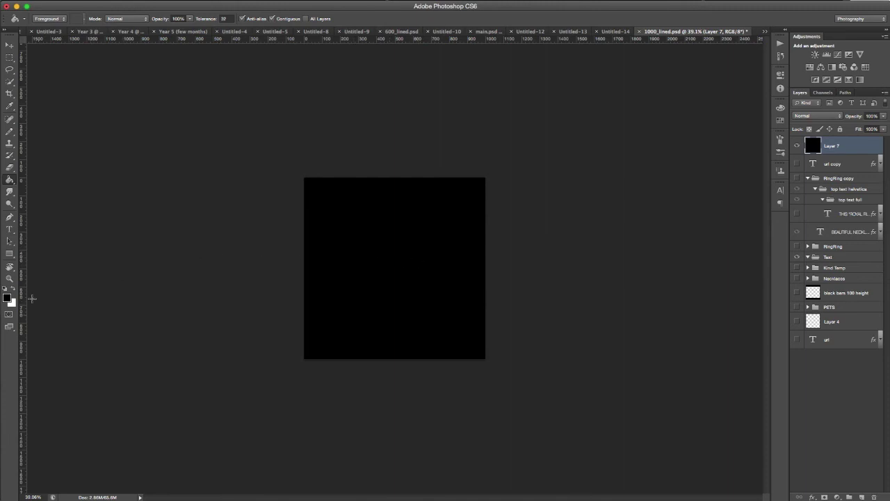
click(11, 288)
Finish typing 'BELOW TO BUY THIS NECKLACE' and centre-align the slide text.
key(t)
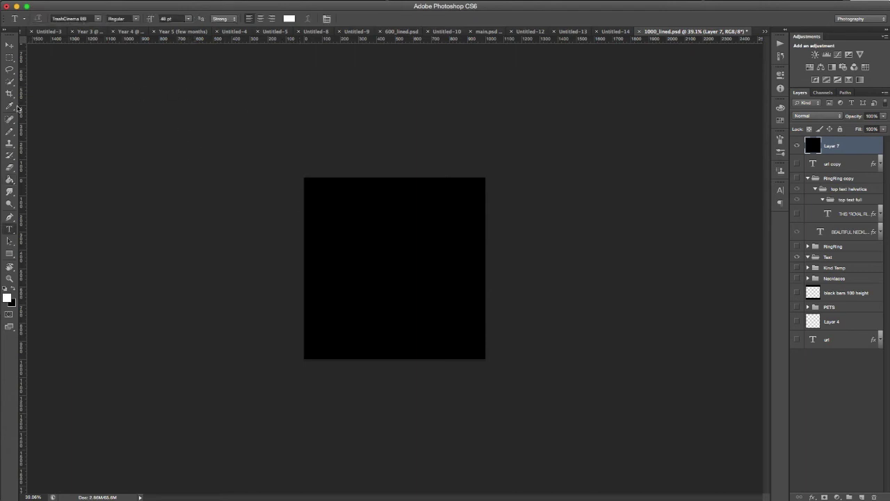
click(352, 214)
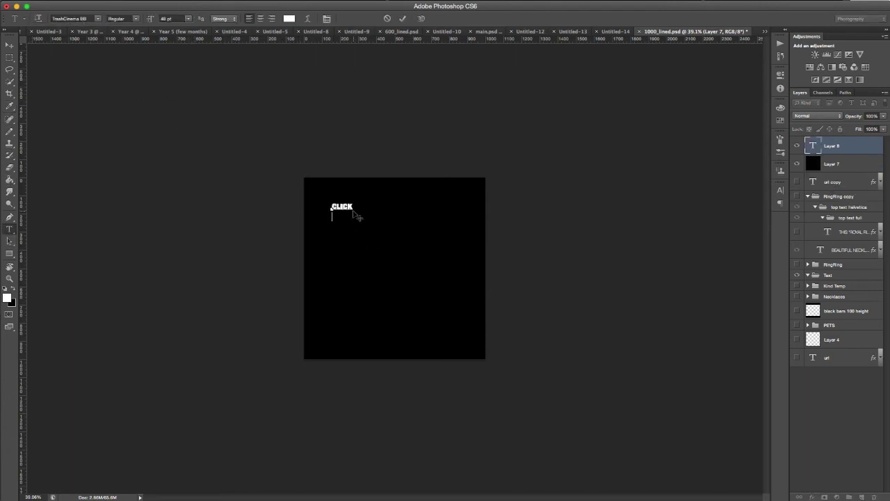
text(BELOW TO BUY THIS NECKL)
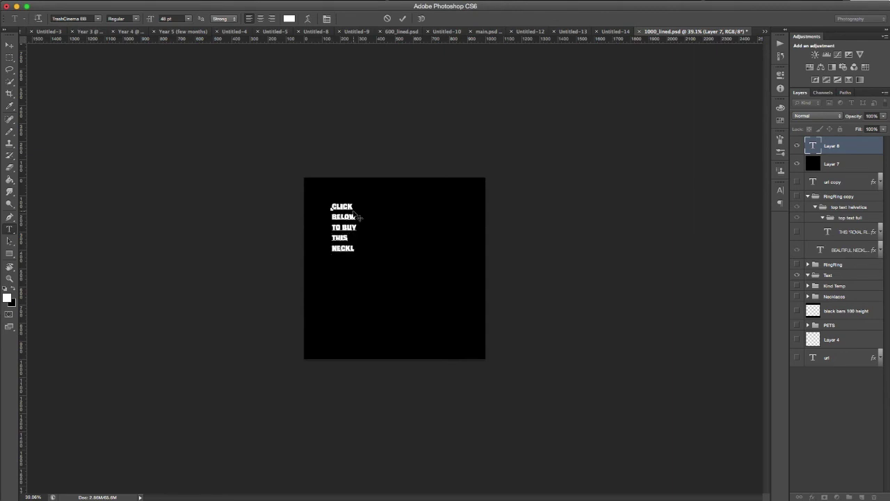
text(ACE)
key(ctrl+a)
click(260, 18)
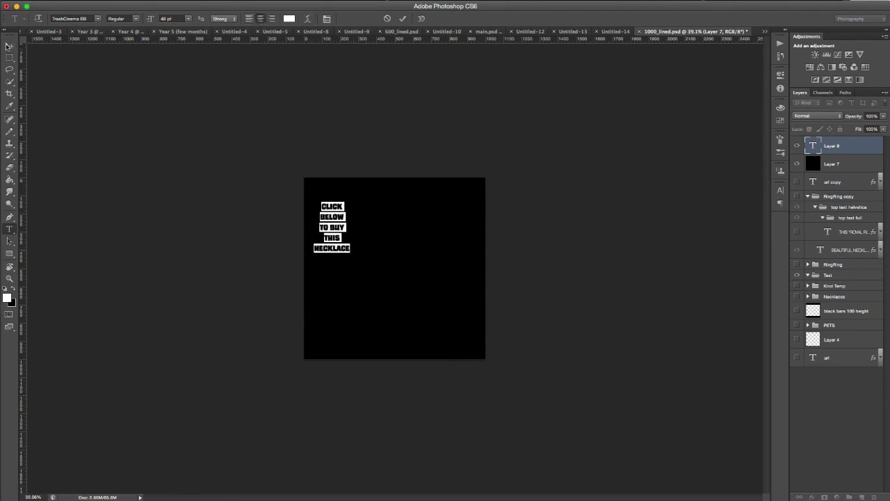
click(8, 45)
Enlarge and centre the text to fill the black square, then open Save for Web.
drag(350, 253, 454, 344)
key(Return)
key(Right)
key(Right)
key(Right)
key(Right)
key(Right)
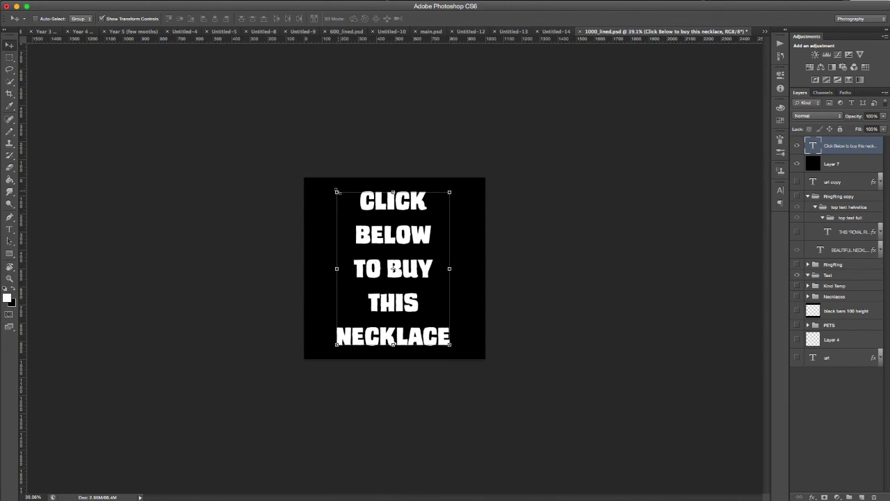
drag(337, 192, 331, 186)
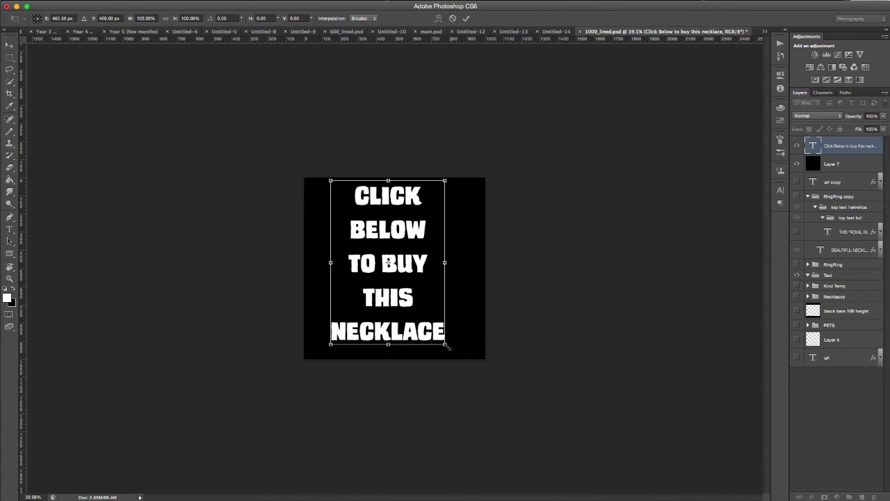
drag(445, 345, 454, 351)
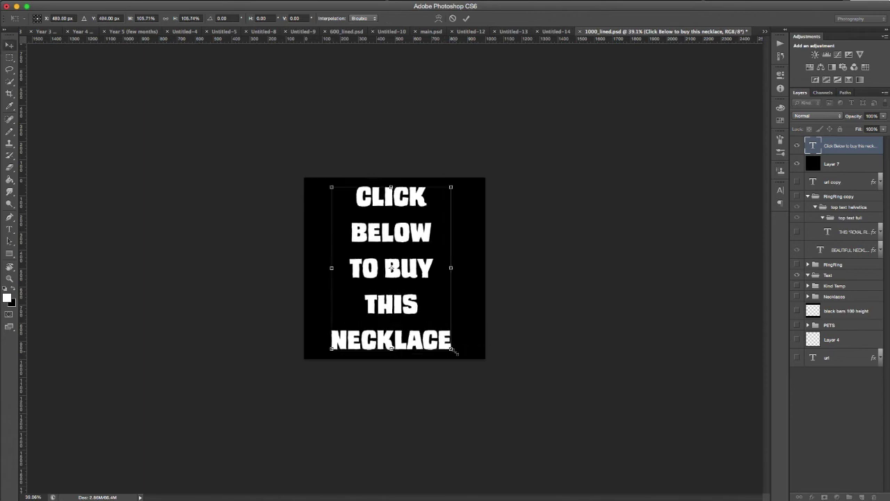
key(Return)
drag(391, 268, 395, 268)
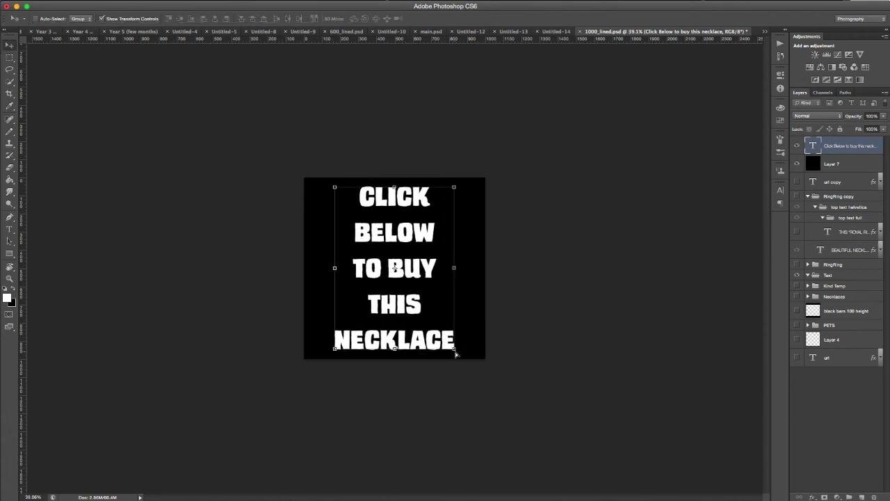
key(super+alt+shift+s)
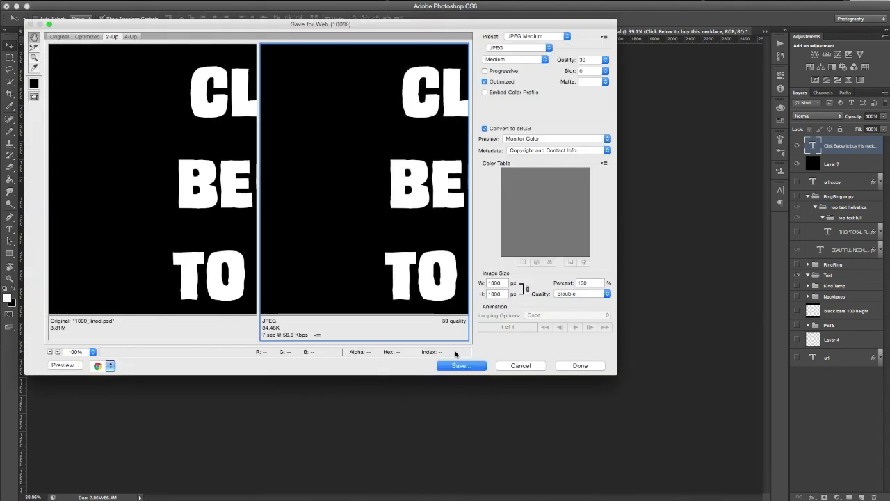
Save the JPEG into a new 'video ad' folder inside camtasia recording.
click(459, 365)
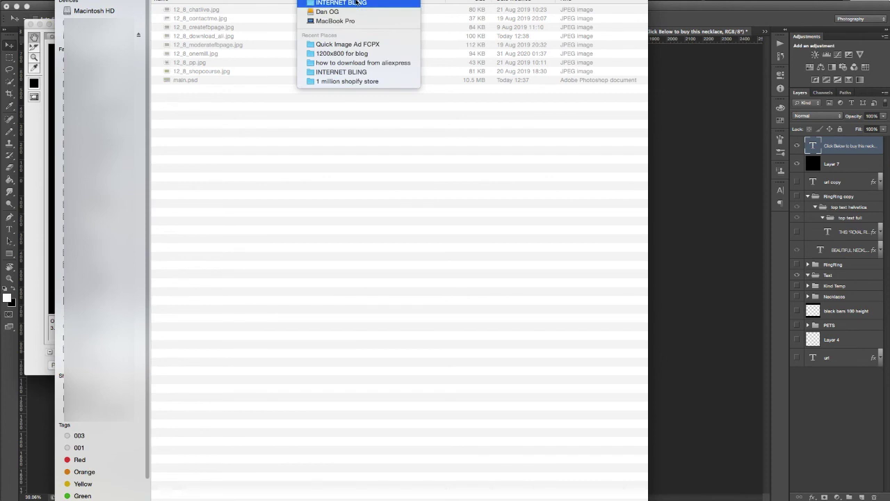
click(356, 2)
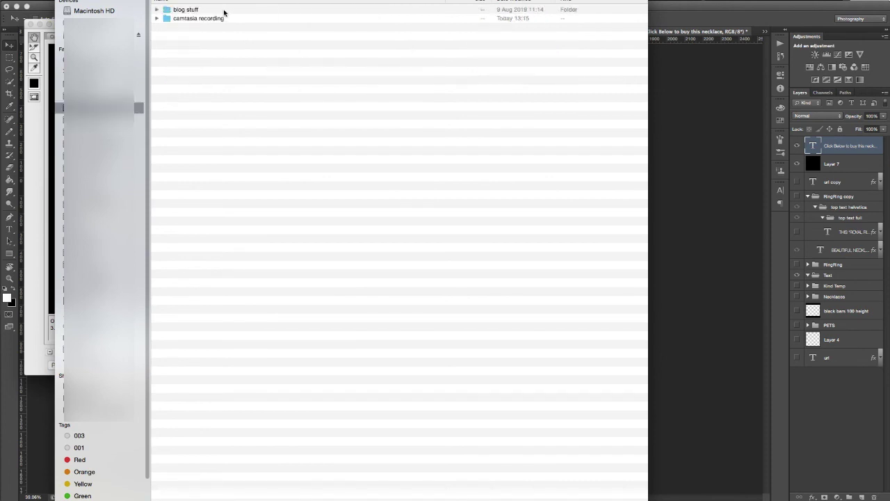
double_click(180, 19)
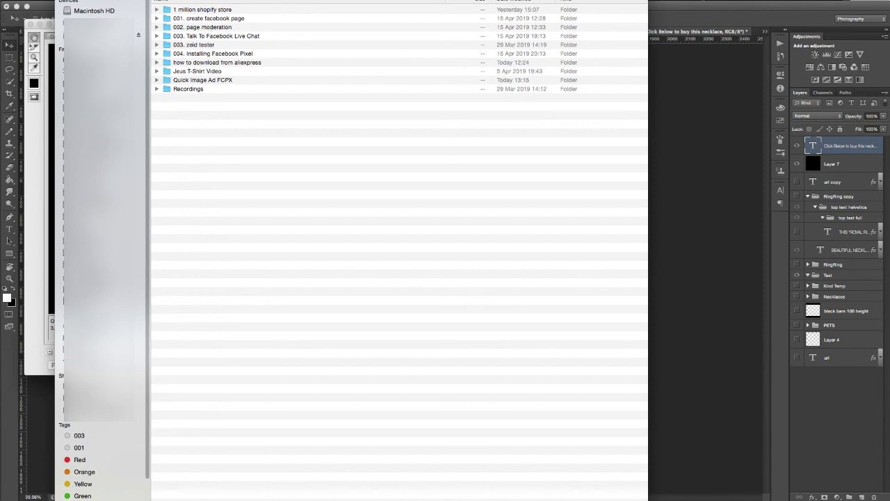
key(super+shift+n)
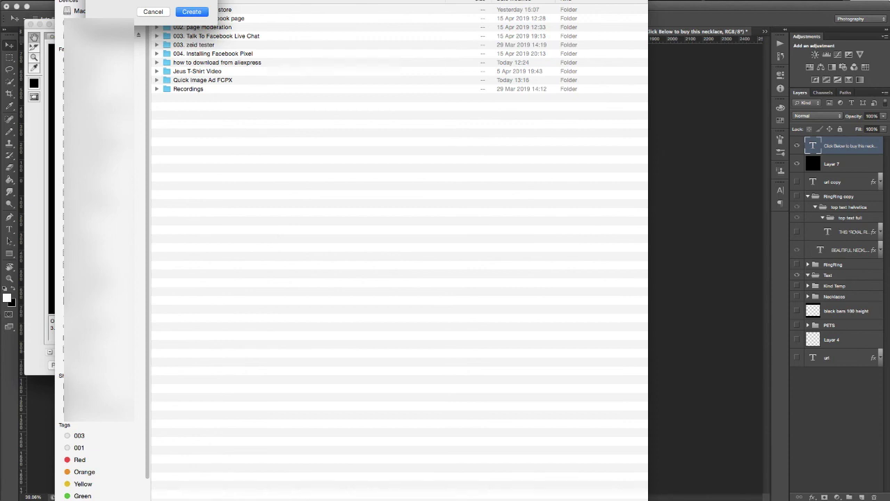
key(Return)
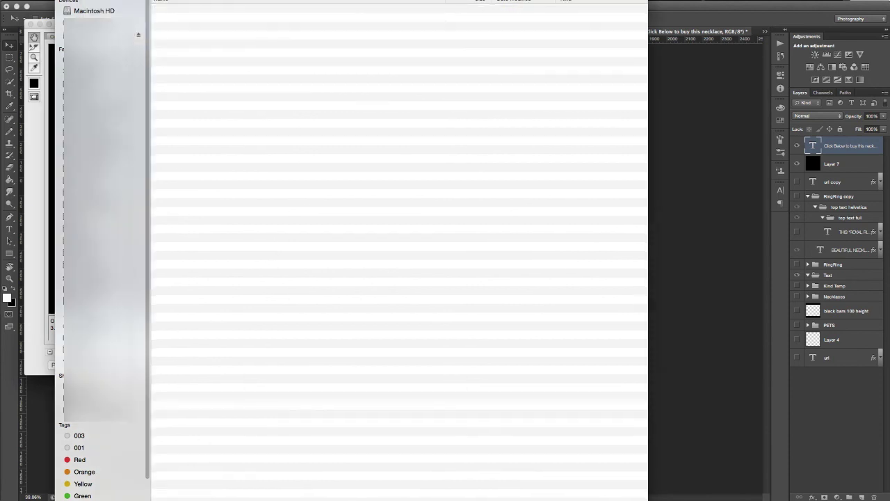
key(Return)
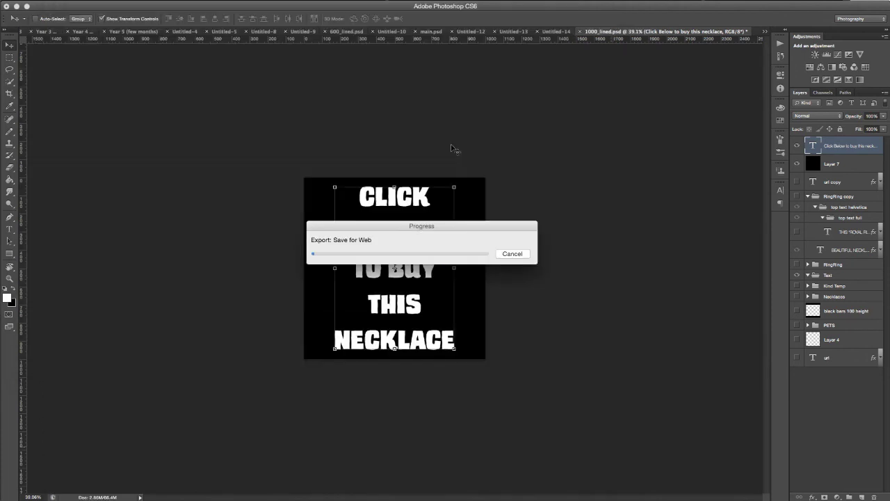
key(super+Tab)
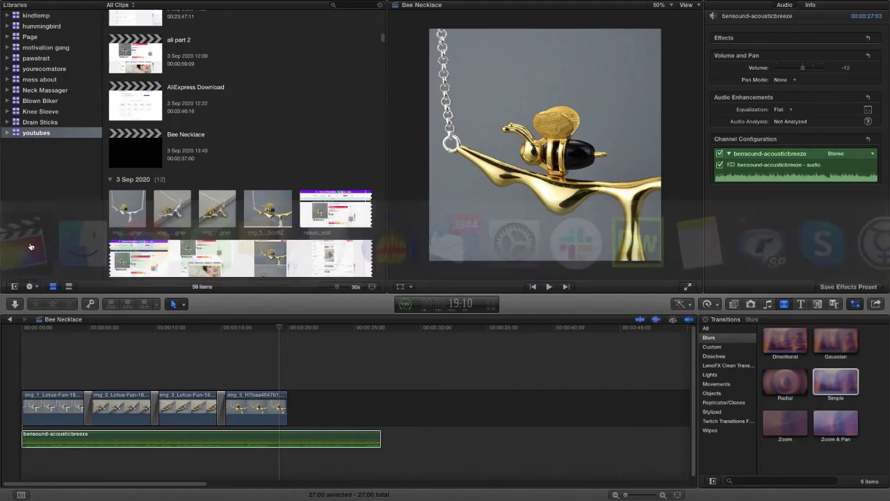
Open the video ad folder in Finder and drag 1000_lined.jpg into the Final Cut Pro timeline.
key(super+Tab)
key(super+Tab)
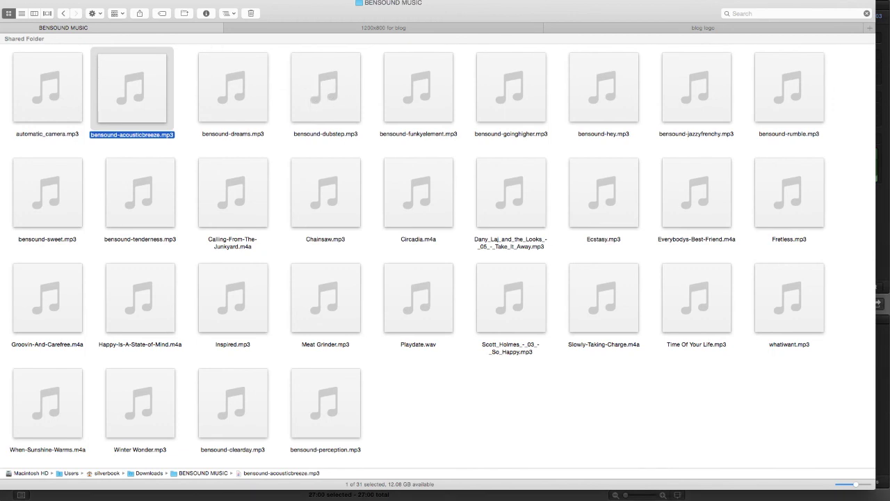
key(super+[)
key(super+[)
key(super+[)
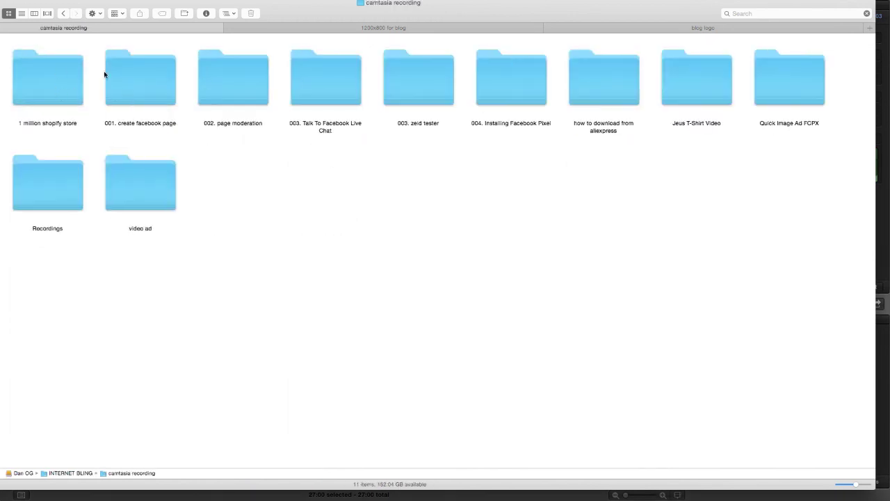
double_click(152, 174)
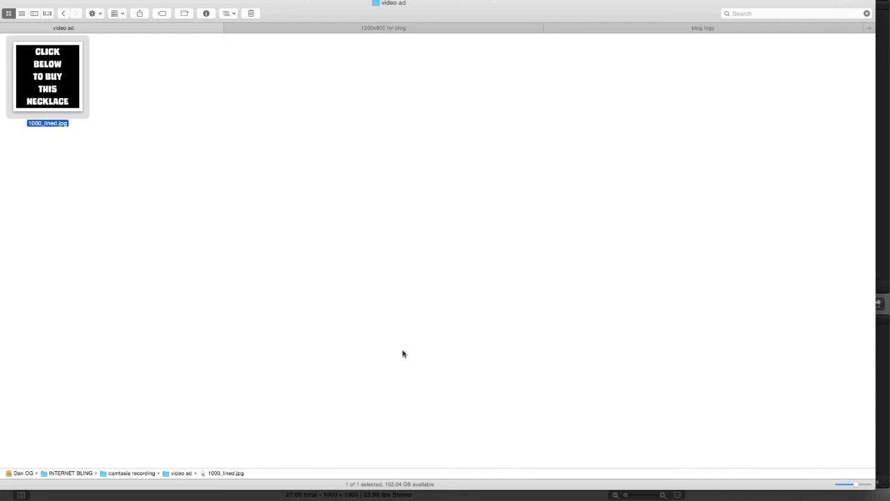
key(super+Tab)
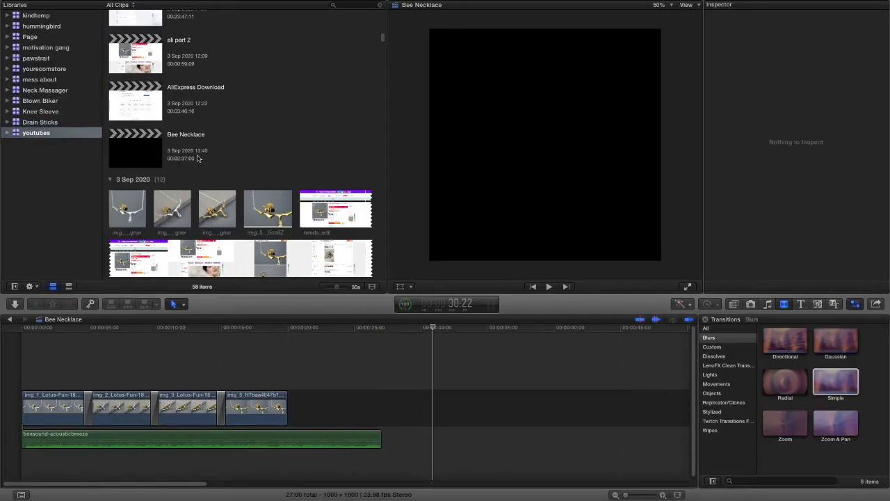
key(super+Tab)
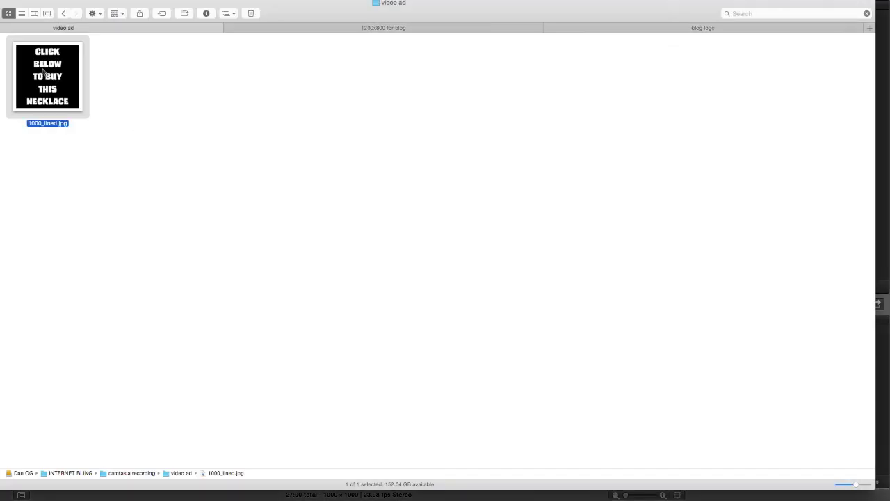
drag(44, 71, 293, 406)
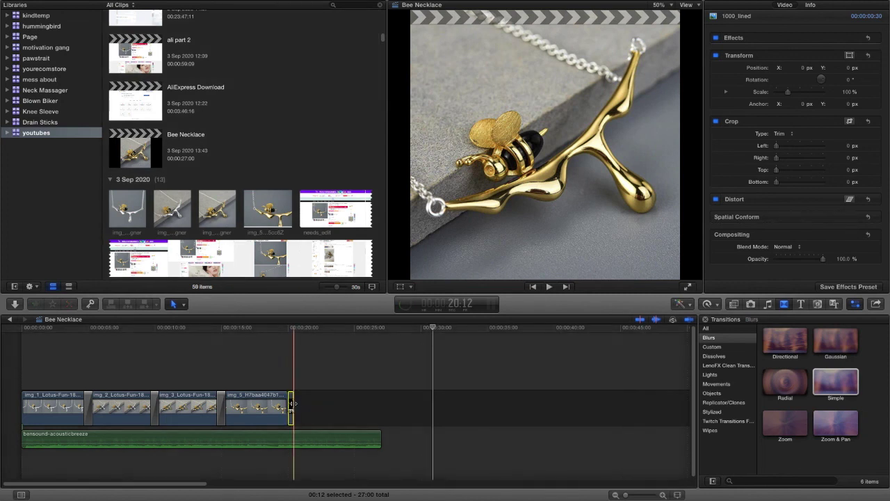
Extend the 1000_lined slide to the music's end and add a Simple transition before it.
drag(294, 407, 383, 407)
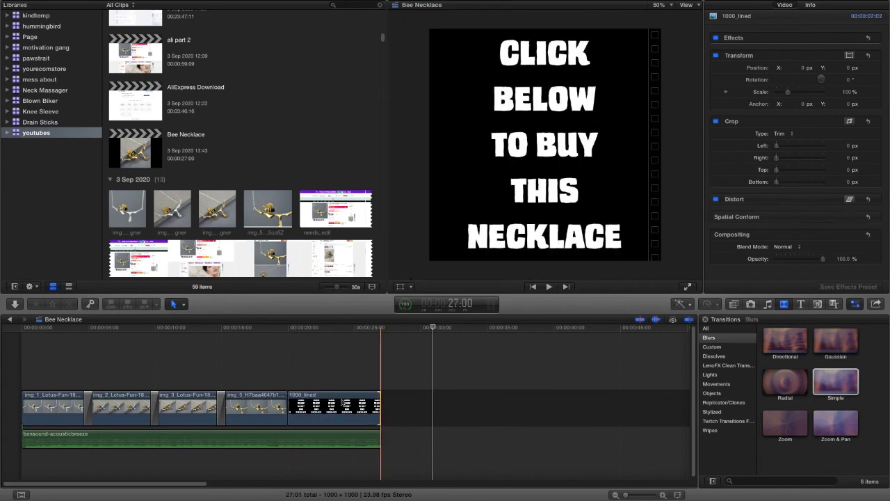
drag(813, 377, 287, 407)
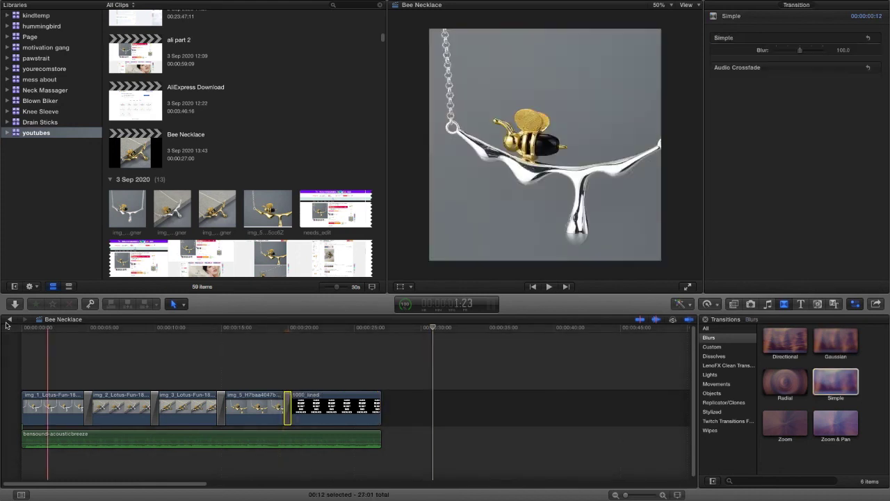
key(Home)
key(End)
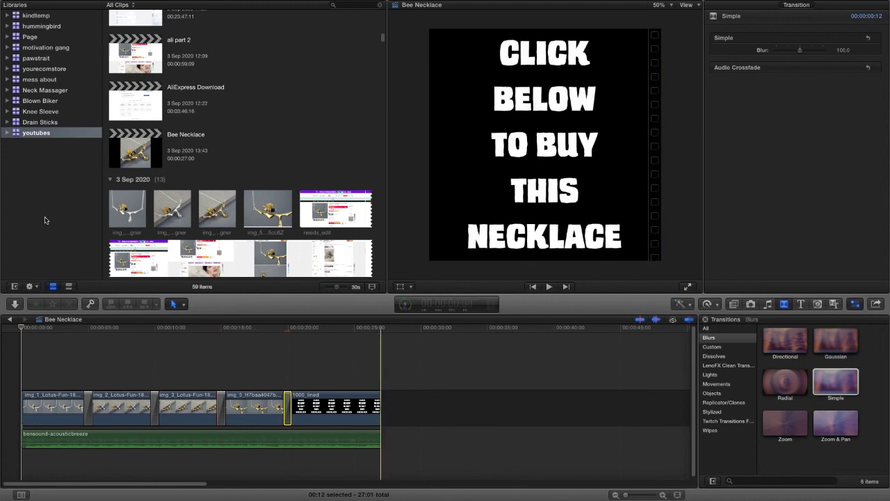
key(Home)
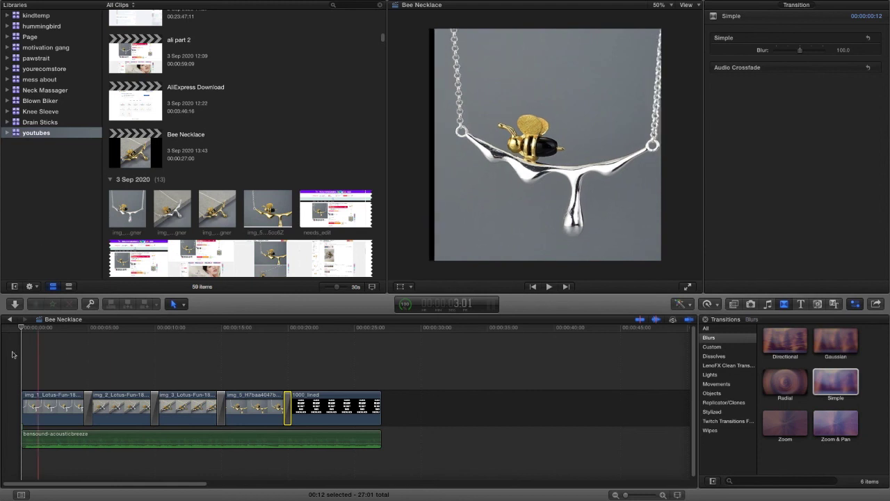
key(space)
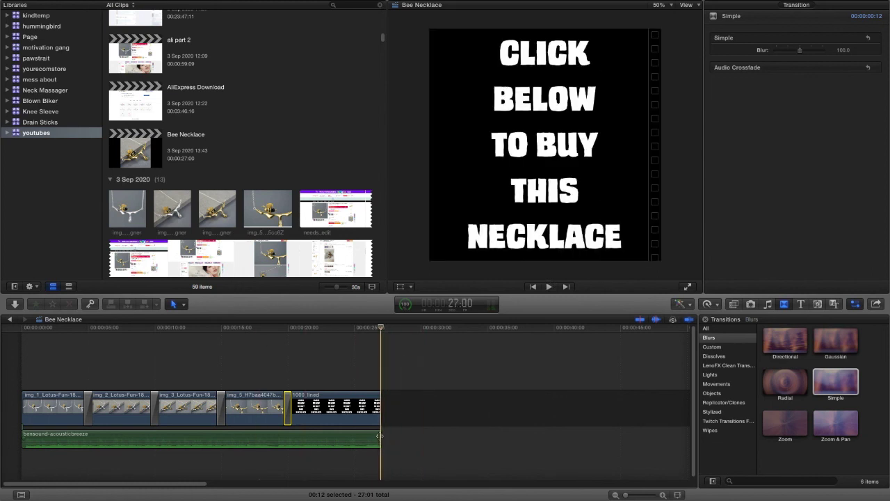
Fade out the bensound-acousticbreeze music over about four seconds and play the ending.
drag(379, 438, 331, 434)
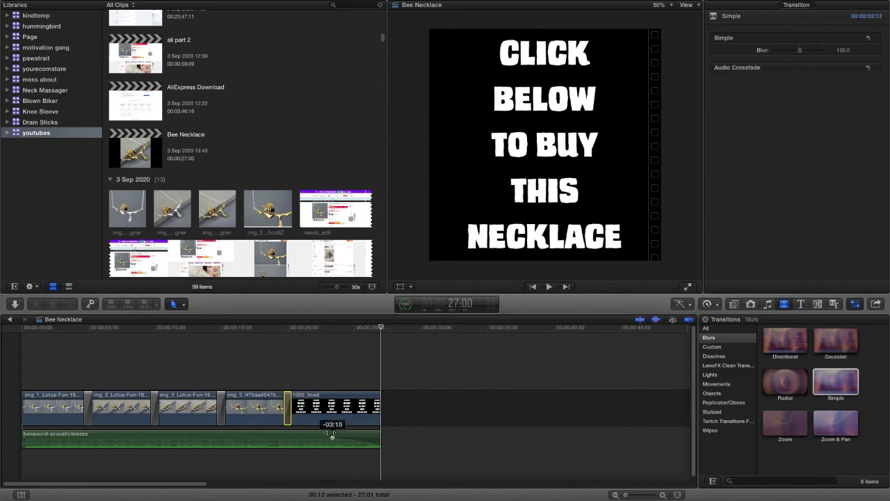
drag(331, 434, 321, 436)
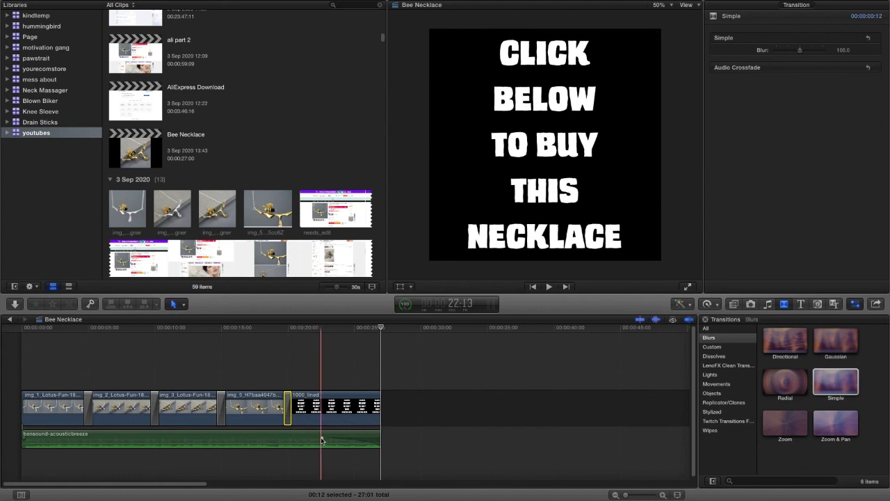
right_click(322, 440)
click(406, 431)
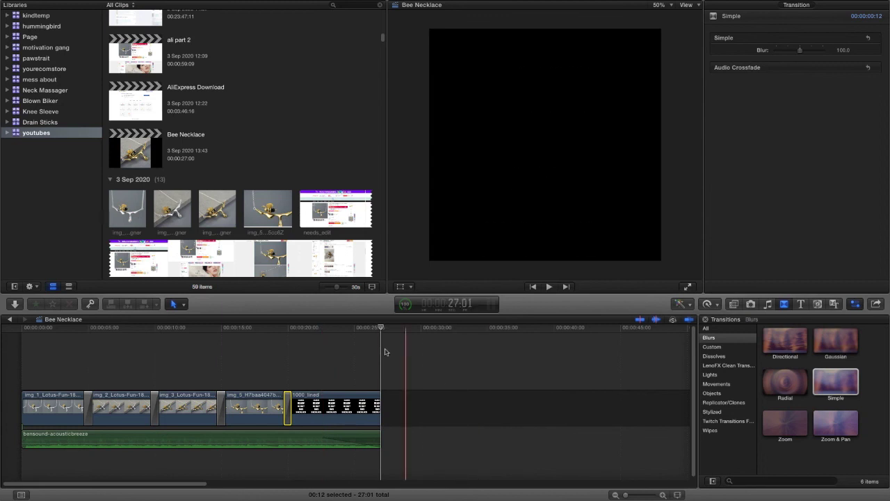
key(space)
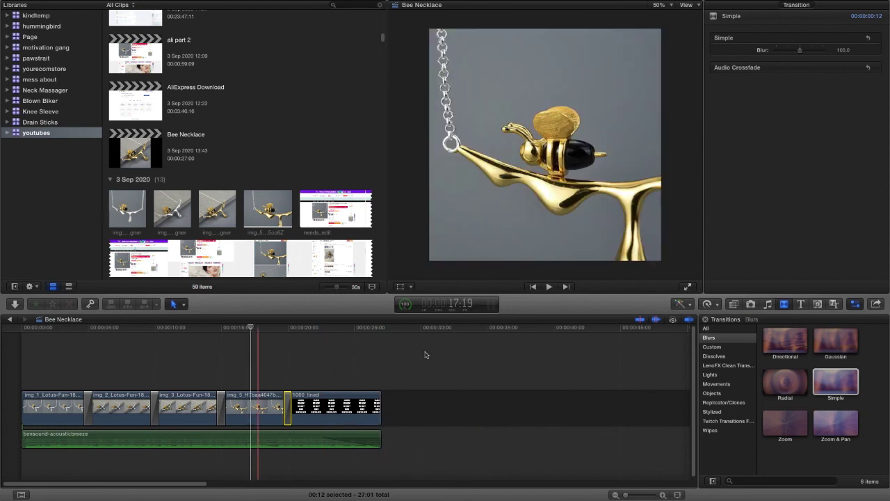